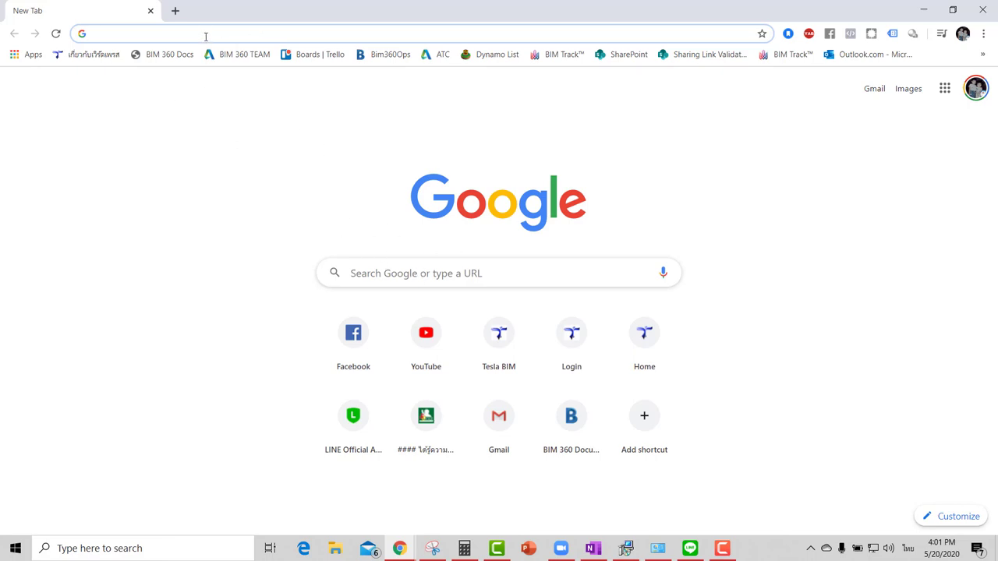
Switch the keyboard to English and search Google for 'robot structure download'
type("ดำ")
key("BackSpace")
key("BackSpace")
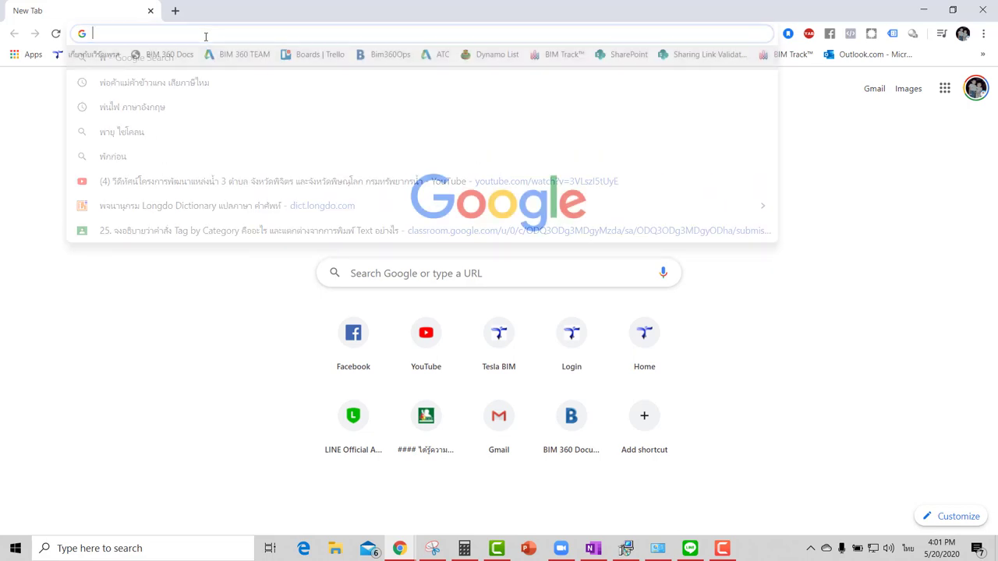
key("alt+shift")
type("robot structure download")
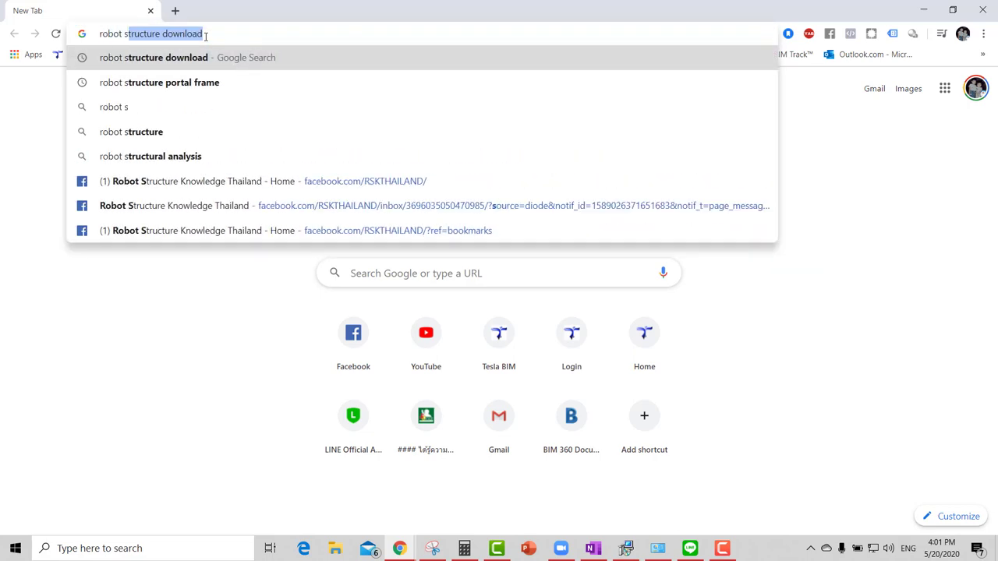
key("Right")
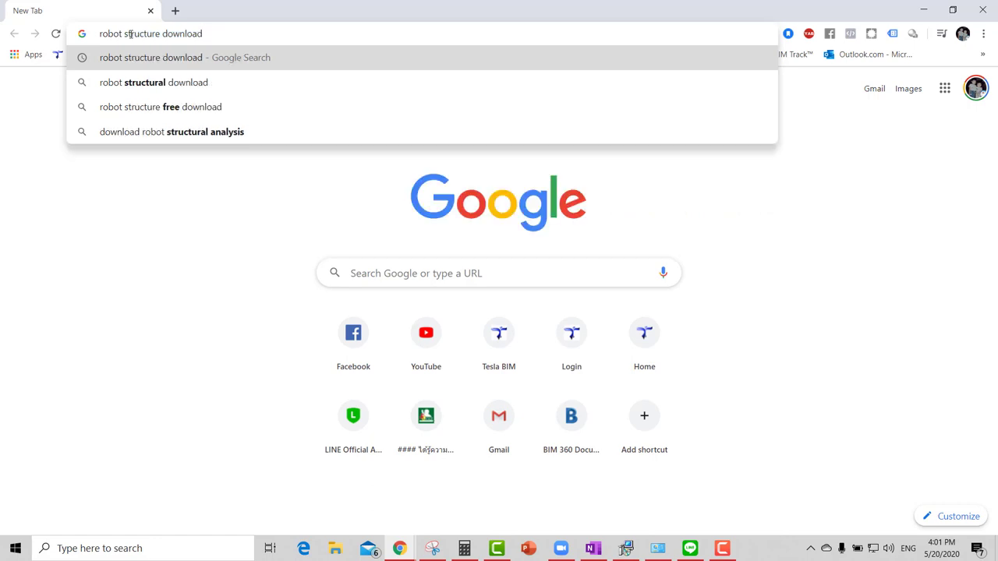
key("Return")
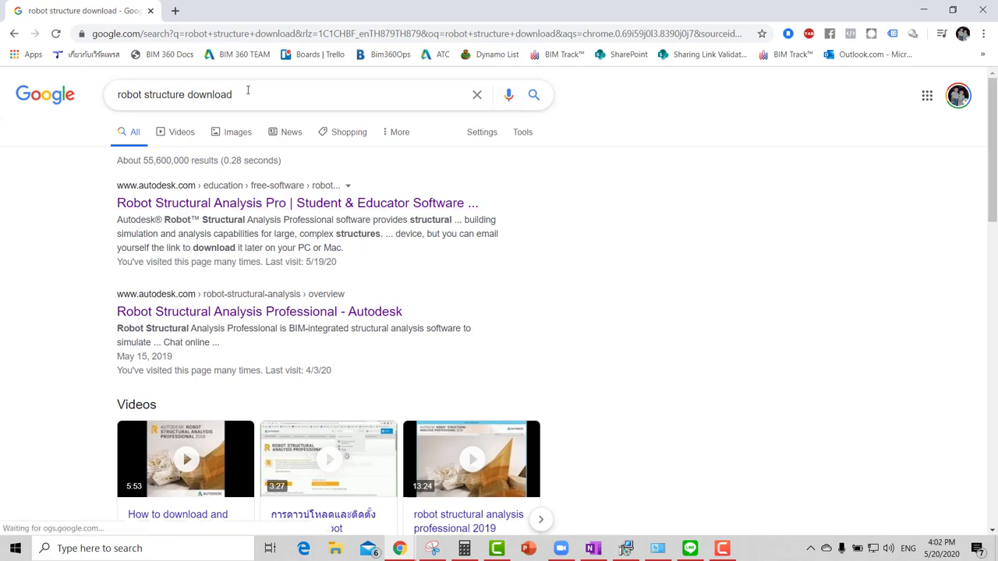
Search 'robot student download' in a new tab, then return to the first results
left_click(177, 12)
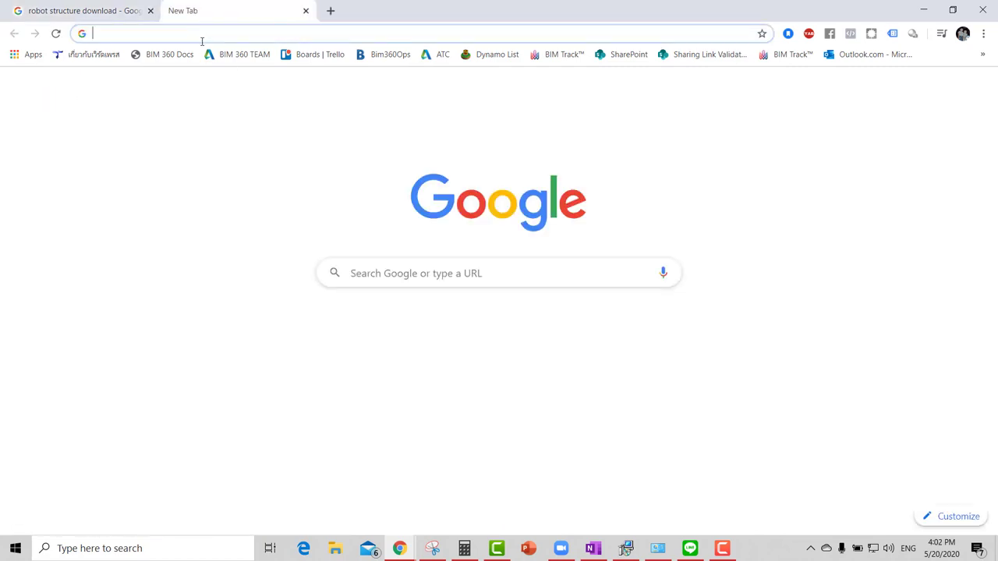
type("robot s")
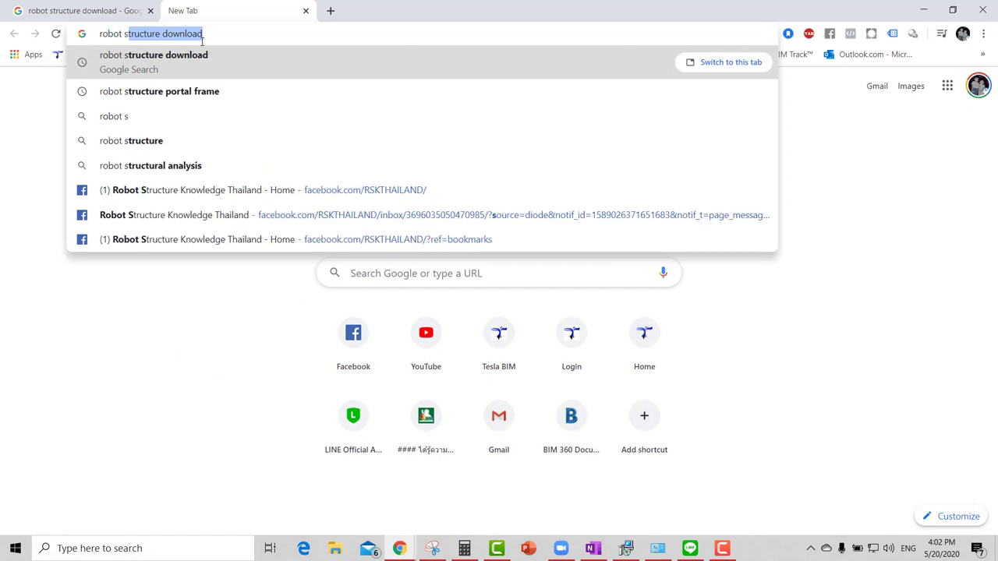
type("tudent do")
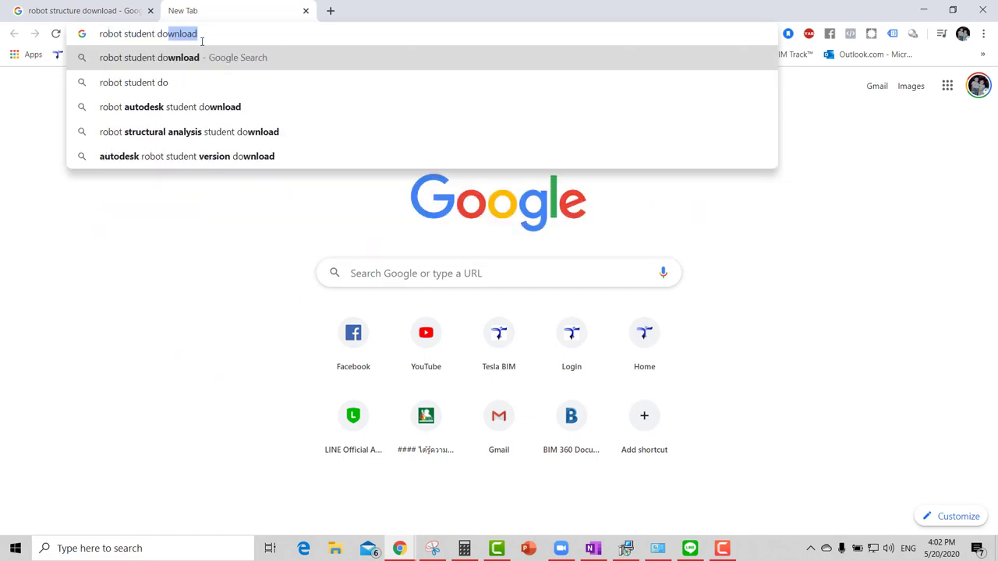
type("wnload")
key("Return")
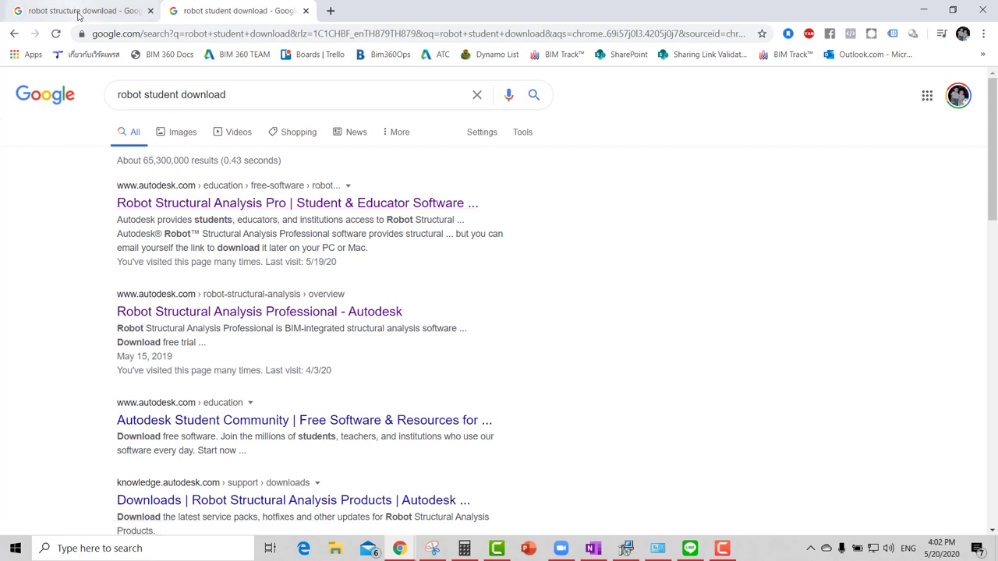
key("ctrl+shift+Tab")
Open the Robot Structural Analysis education page and start creating an account
left_click(224, 204)
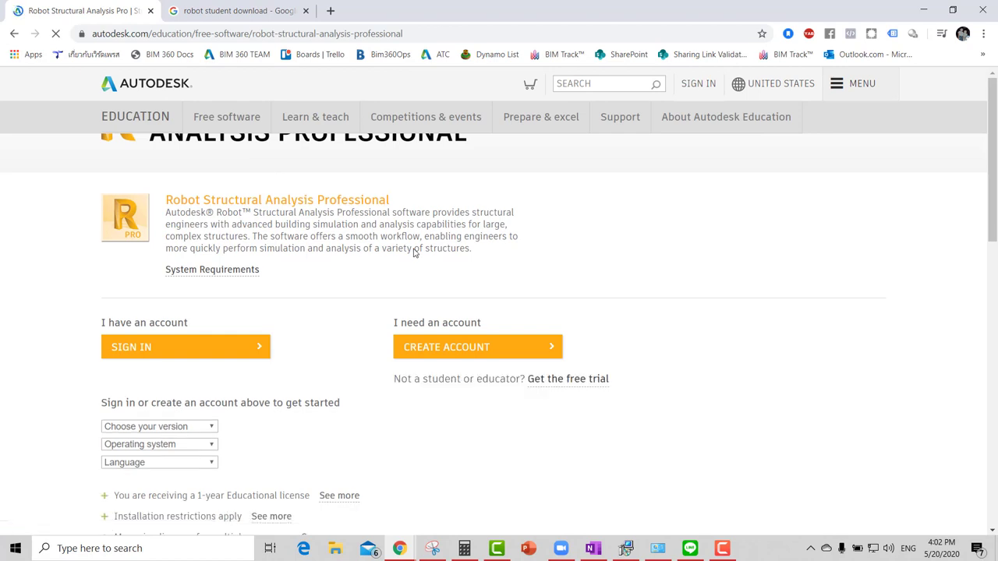
scroll(589, 265, "down", 1)
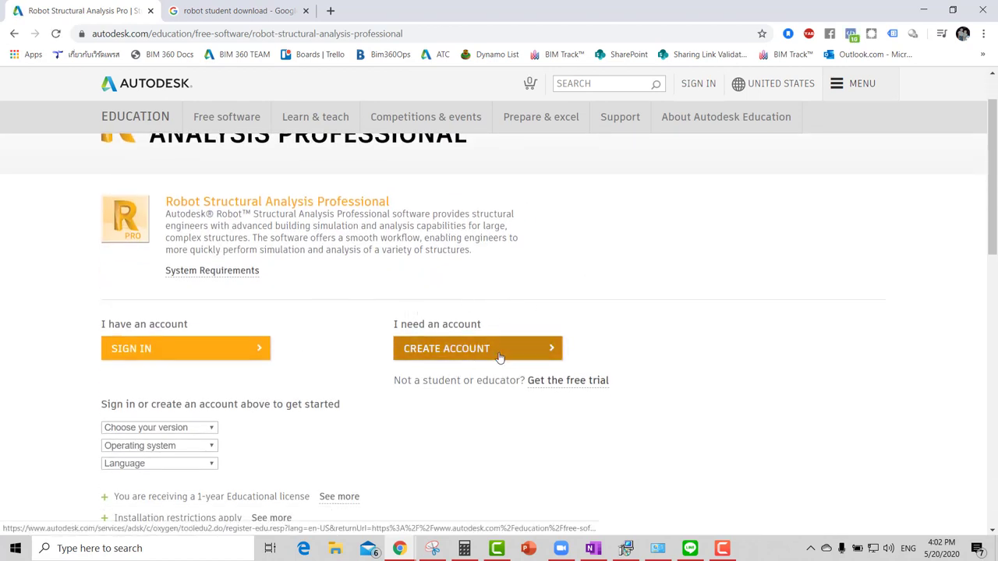
scroll(569, 282, "up", 1)
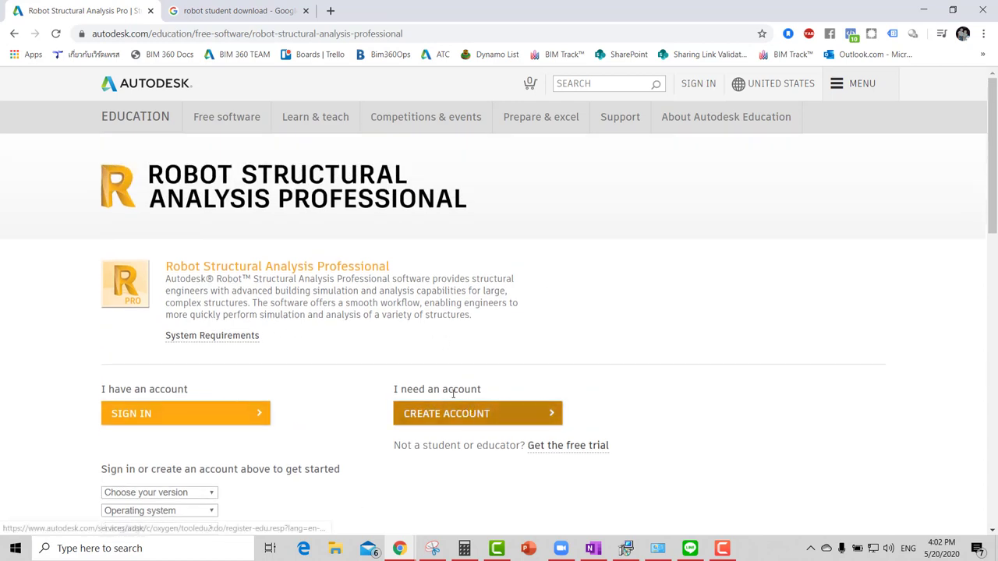
scroll(438, 385, "down", 1)
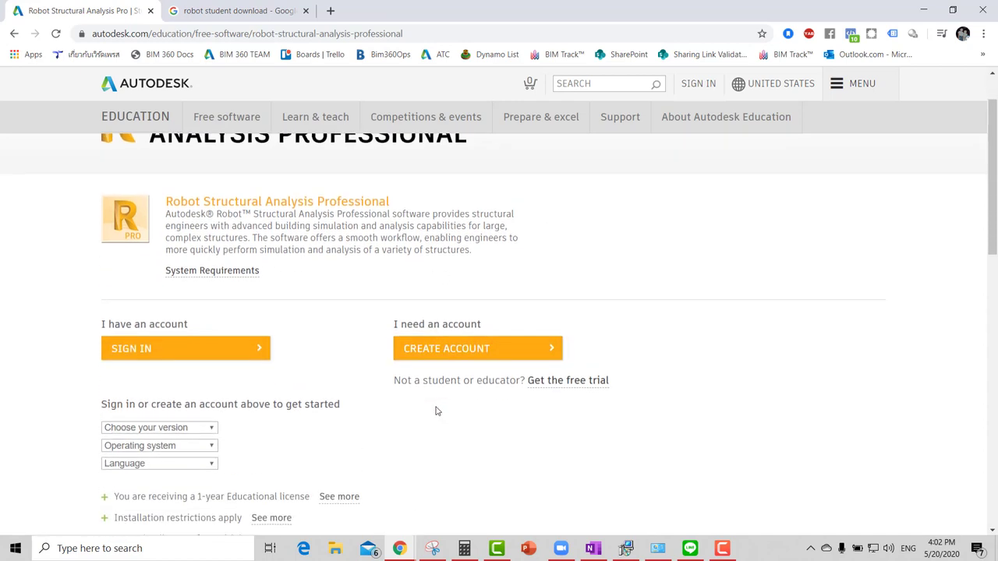
scroll(435, 410, "up", 1)
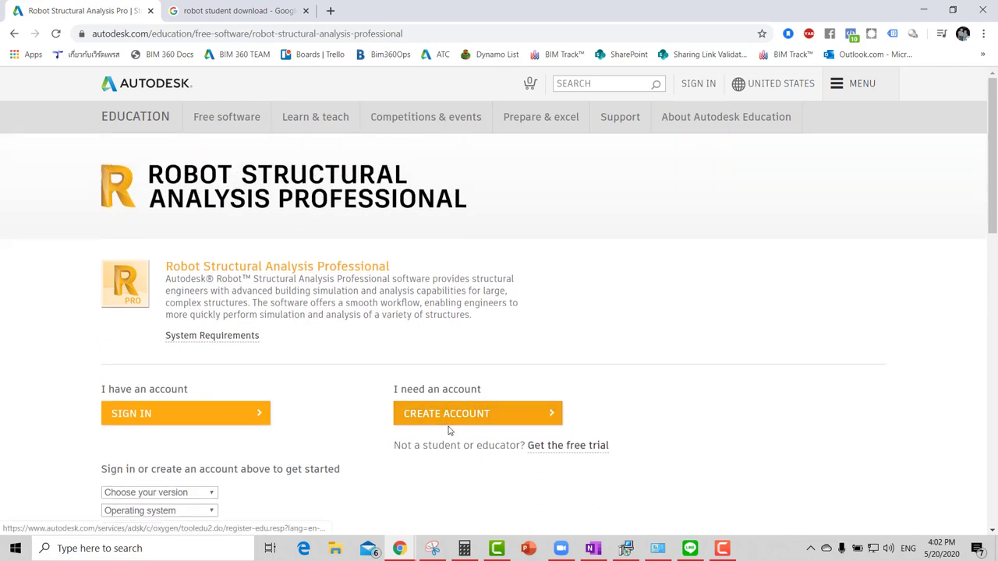
left_click(459, 419)
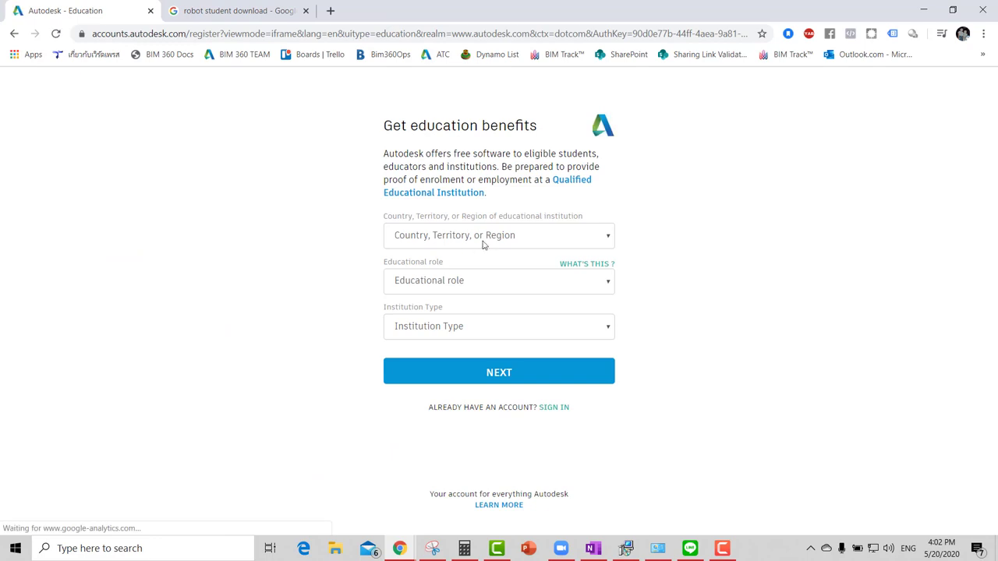
Choose Thailand, Educator and University/Post-Secondary on the benefits form and continue
left_click(486, 236)
scroll(482, 321, "down", 15)
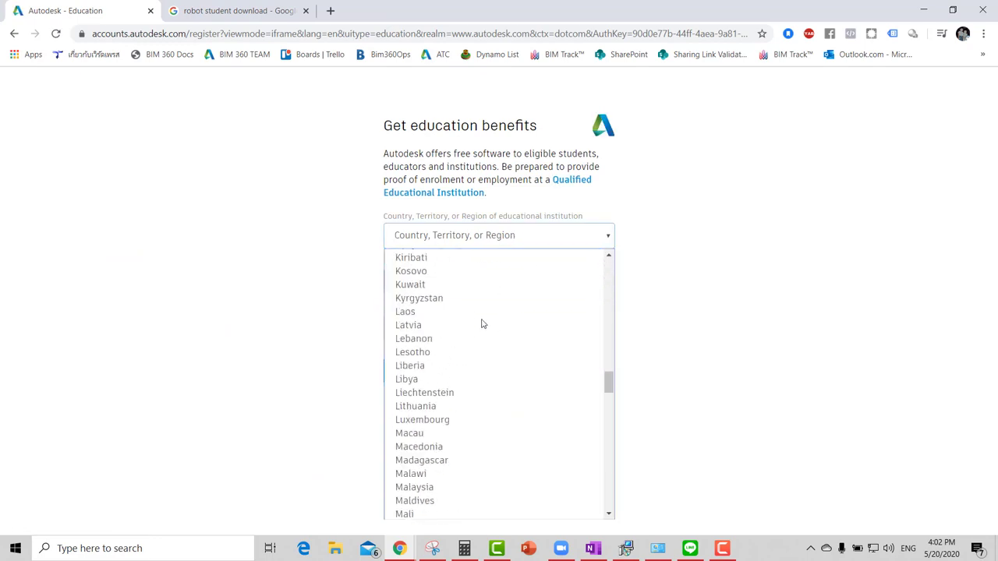
scroll(481, 322, "down", 5)
scroll(480, 326, "down", 10)
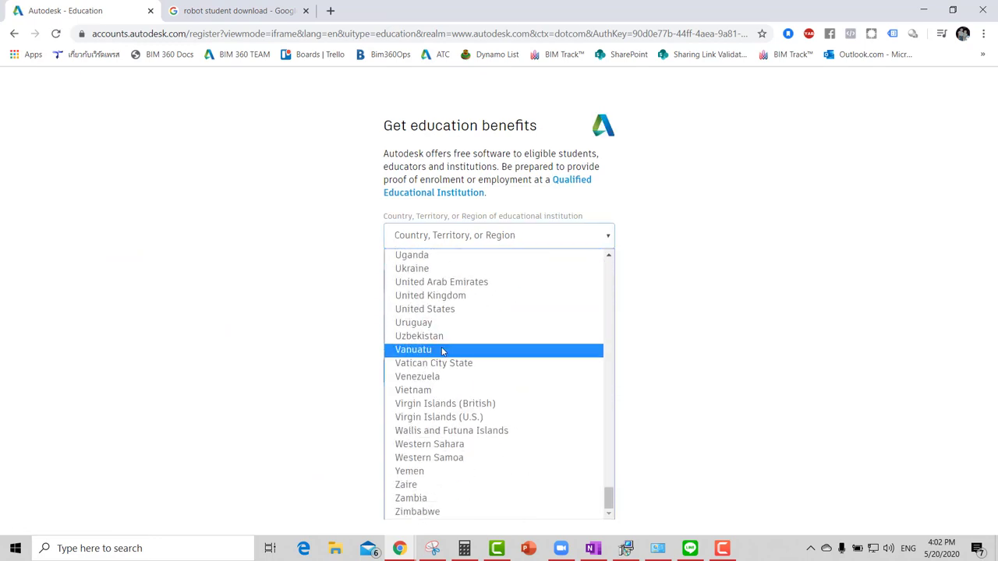
scroll(442, 350, "up", 2)
scroll(441, 352, "up", 2)
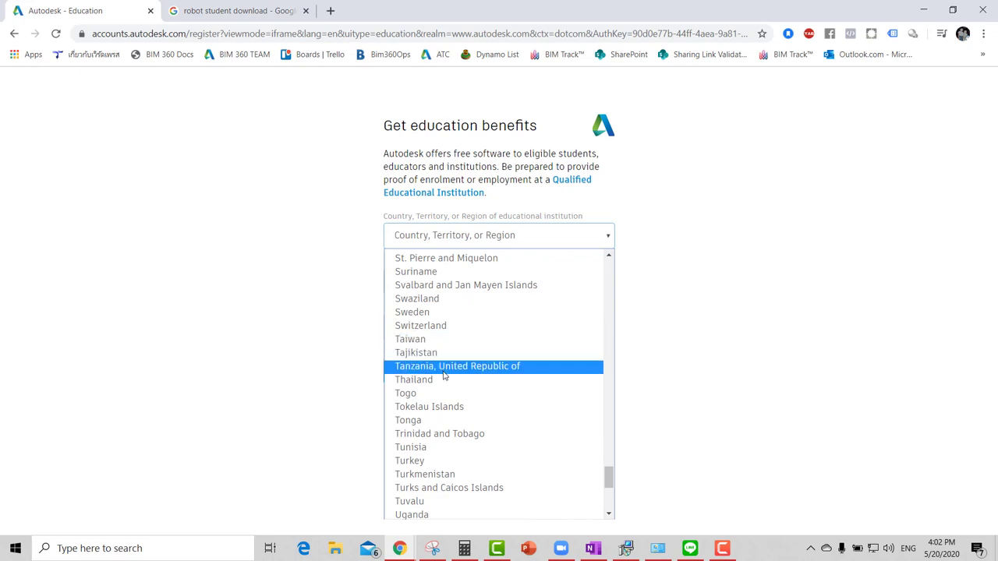
left_click(443, 379)
left_click(485, 282)
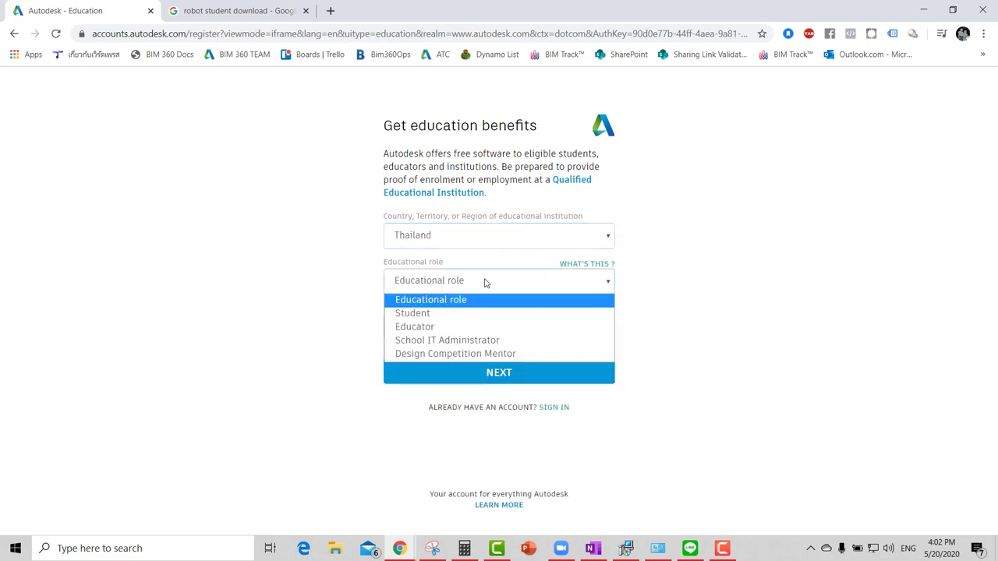
left_click(455, 327)
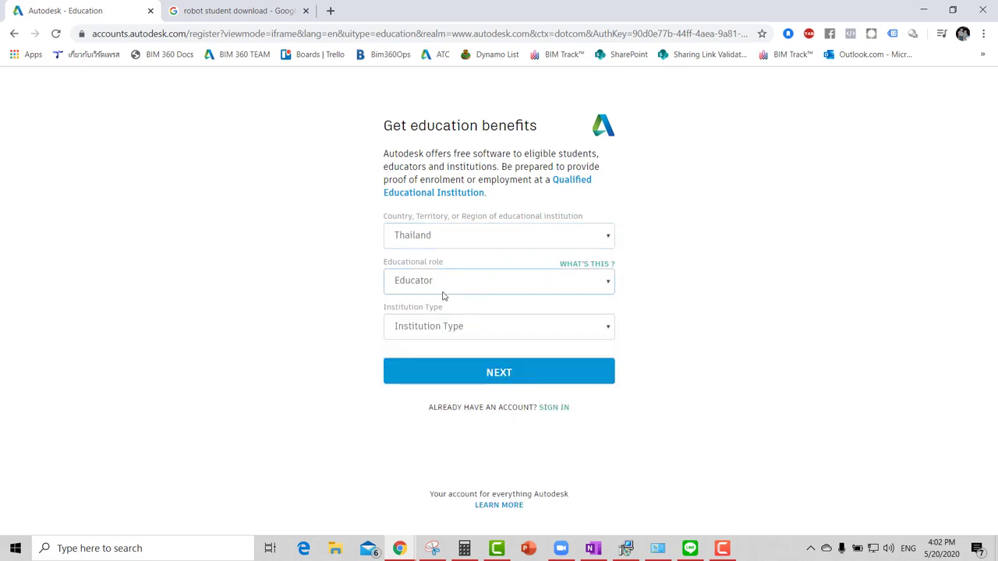
left_click(479, 328)
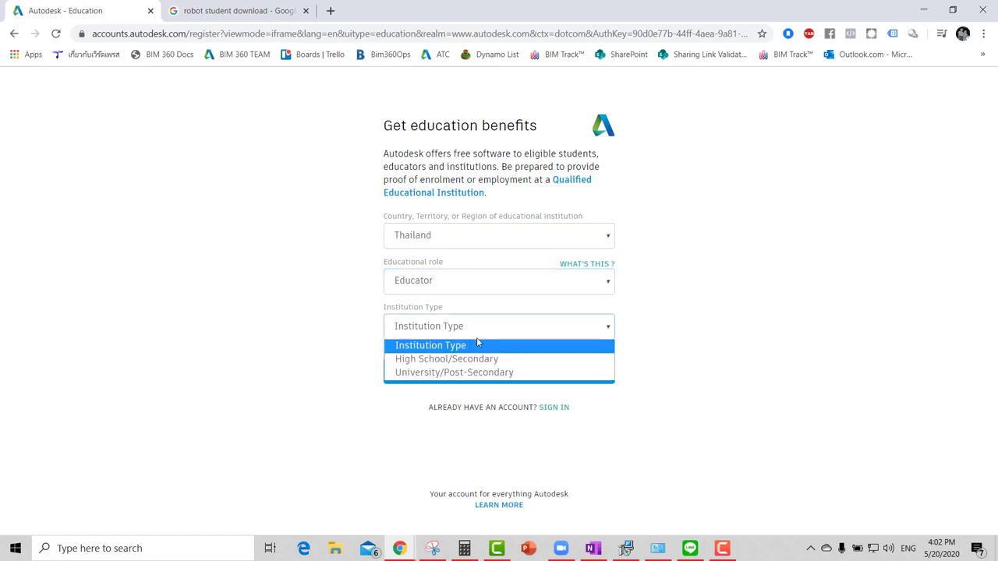
left_click(472, 372)
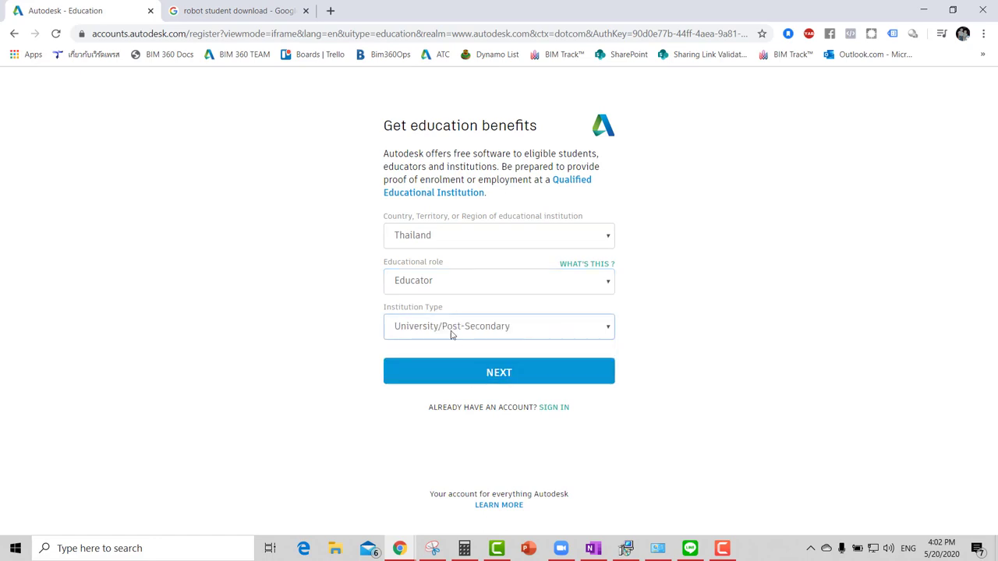
left_click(479, 373)
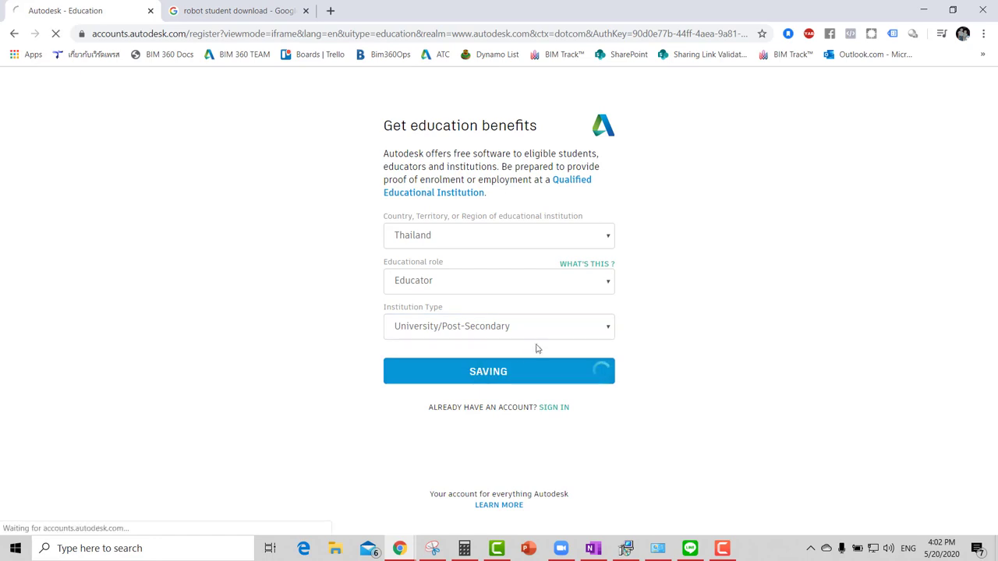
Enter the first and last names and fill the e-mail with a saved address
left_click(437, 171)
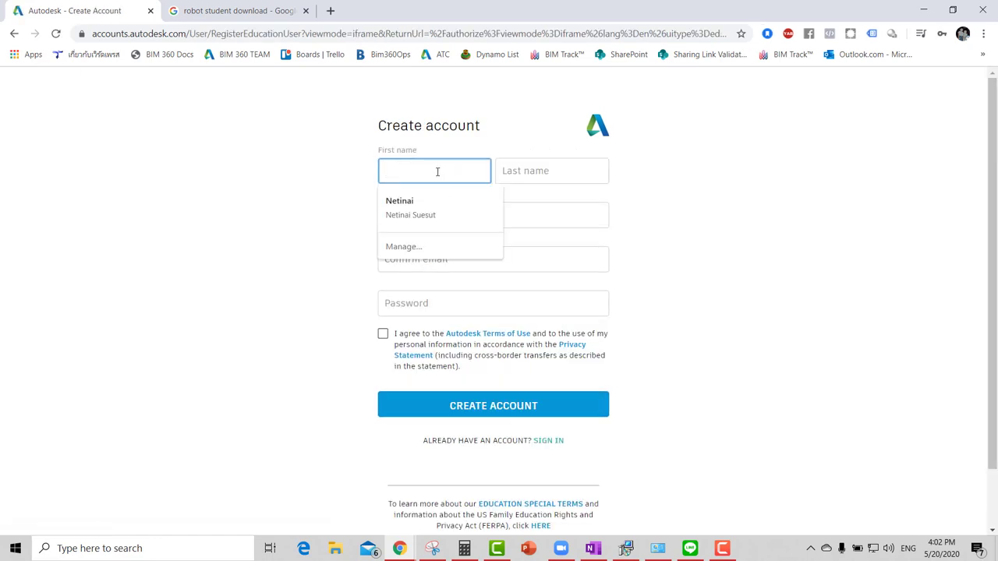
type("Tesla")
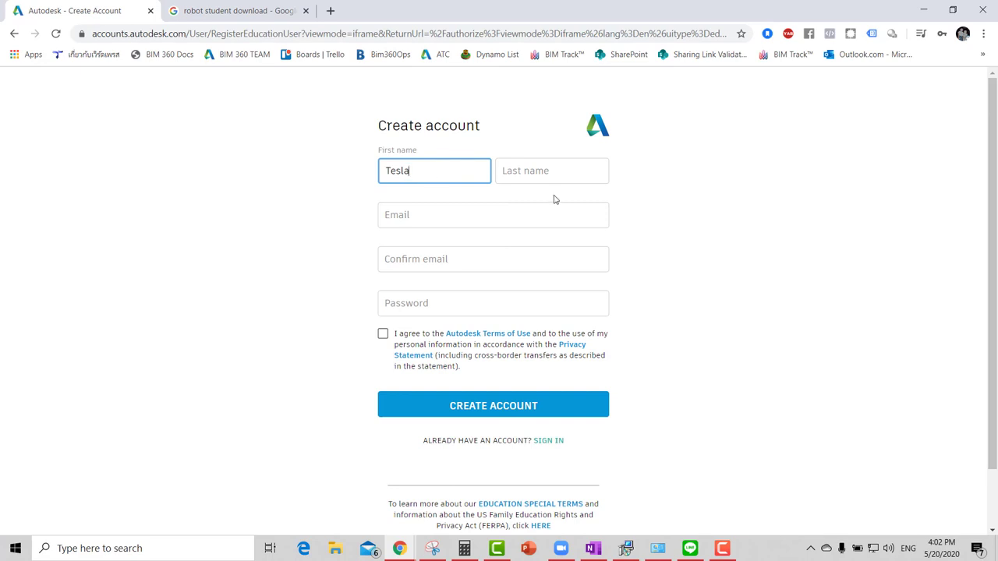
left_click(547, 178)
type("BIMX")
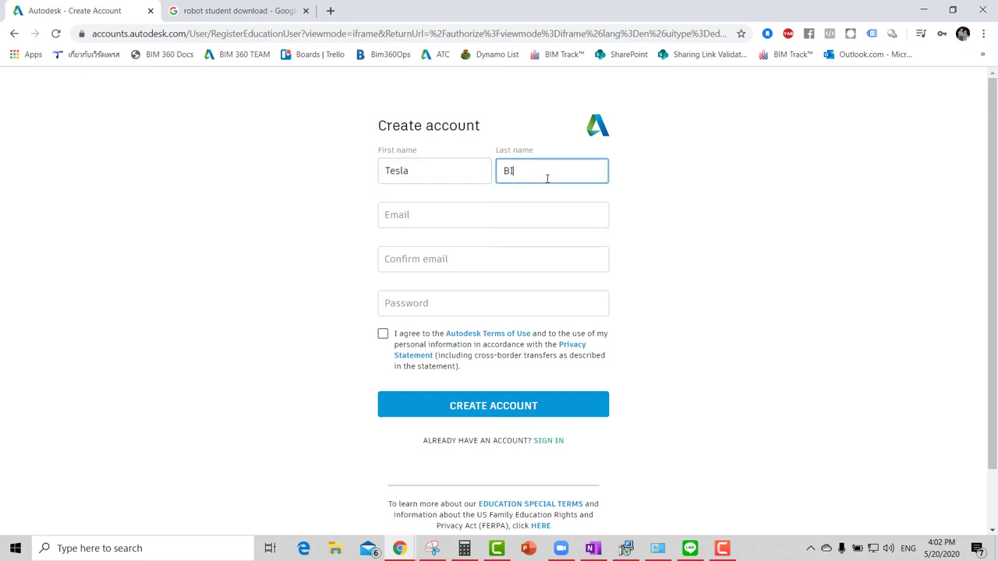
left_click(462, 224)
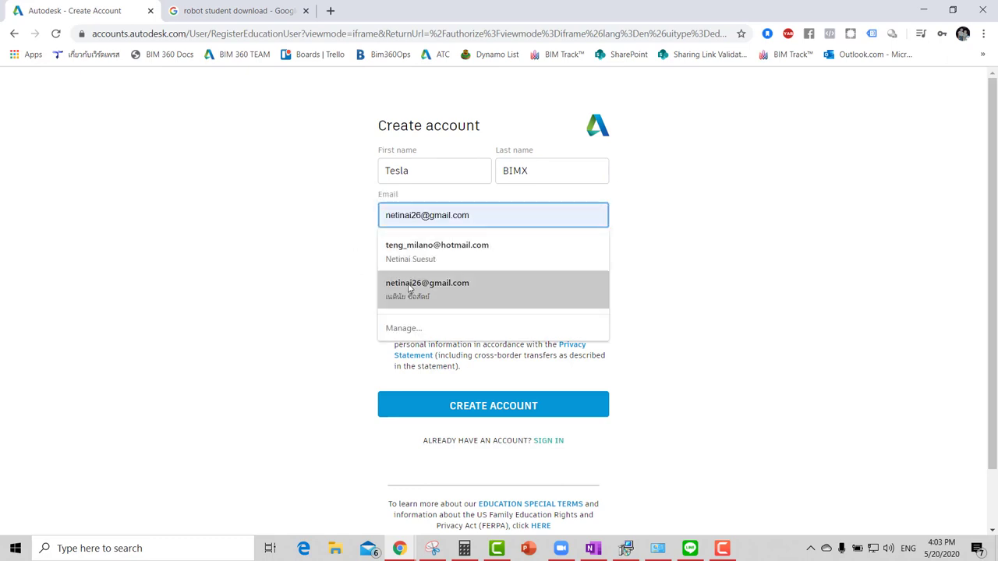
left_click(436, 285)
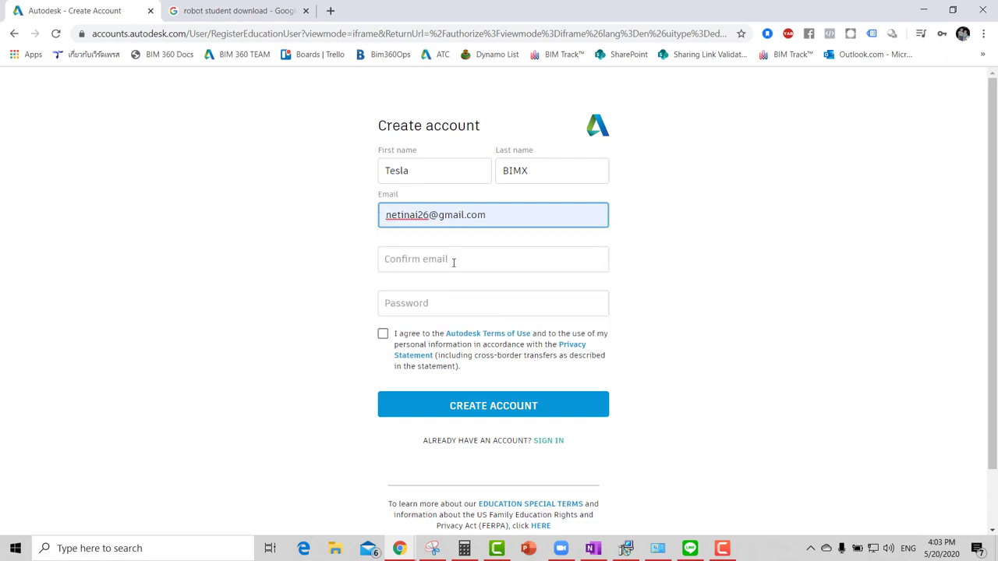
left_click(453, 262)
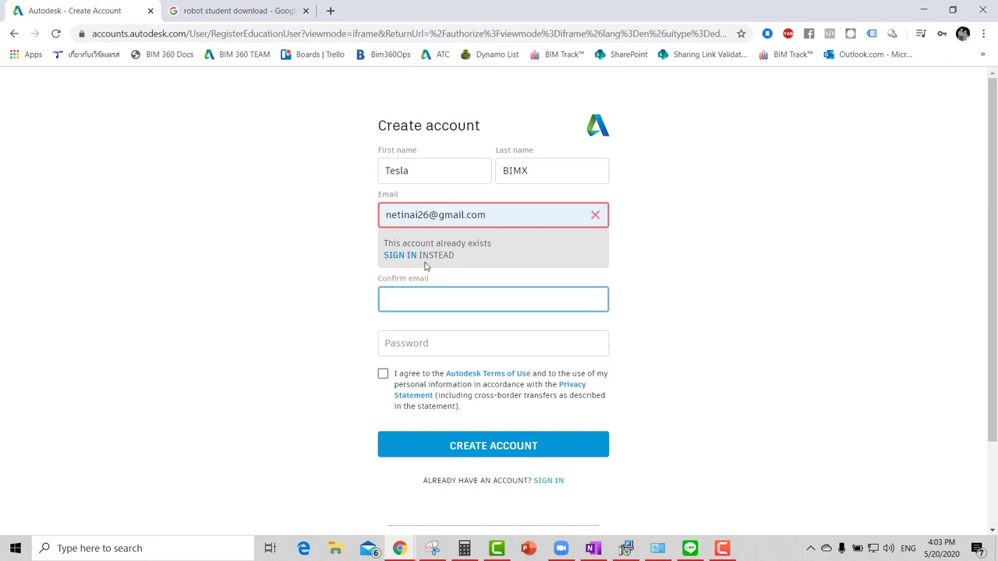
Replace the e-mail with other saved or typed addresses, each already registered
triple_click(489, 215)
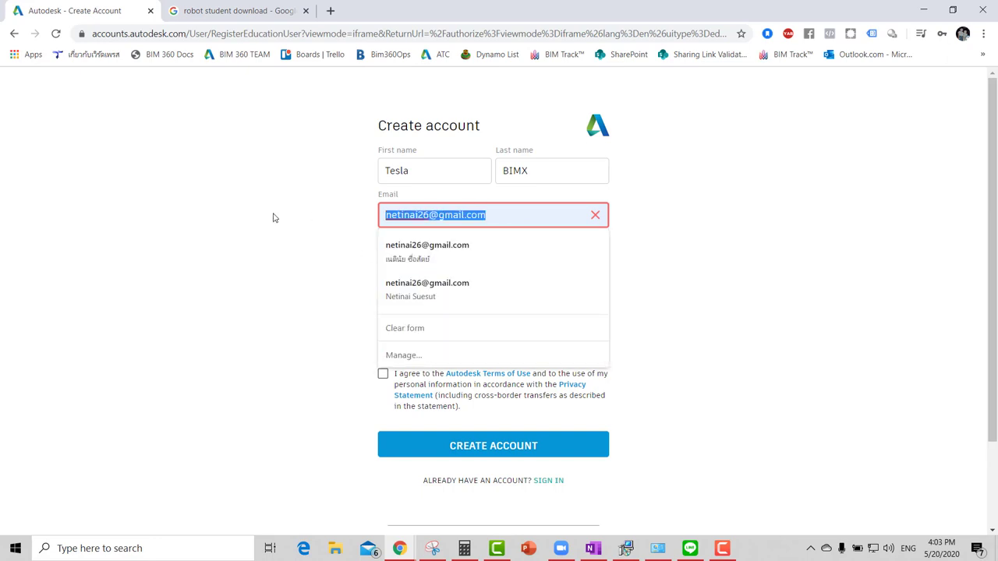
type("te")
left_click(407, 242)
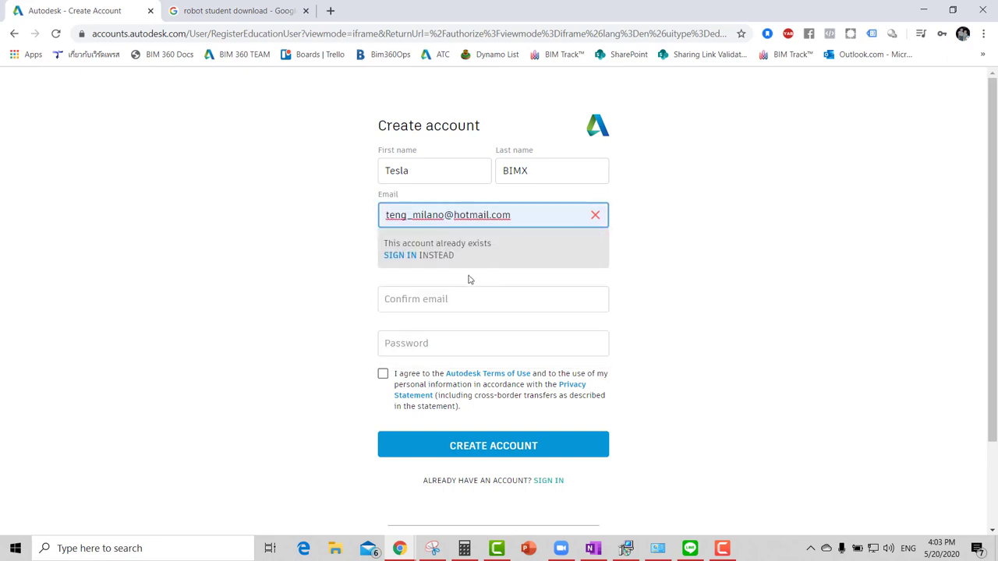
triple_click(468, 217)
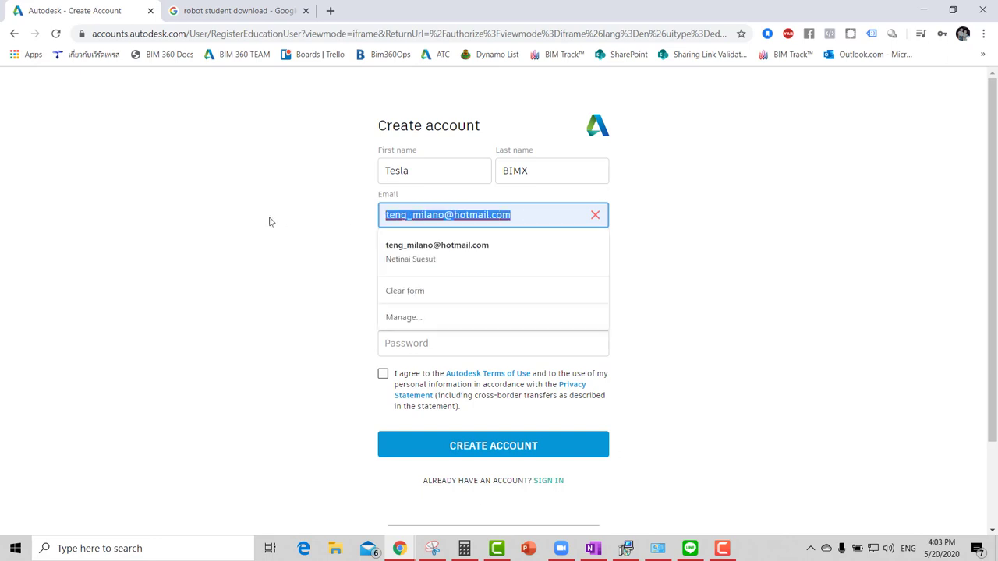
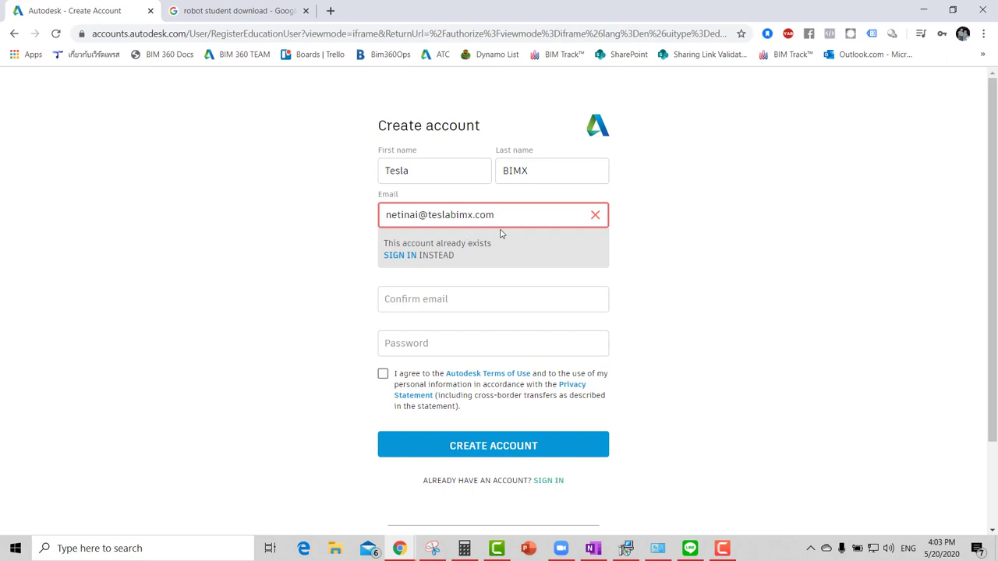
key("ctrl+a")
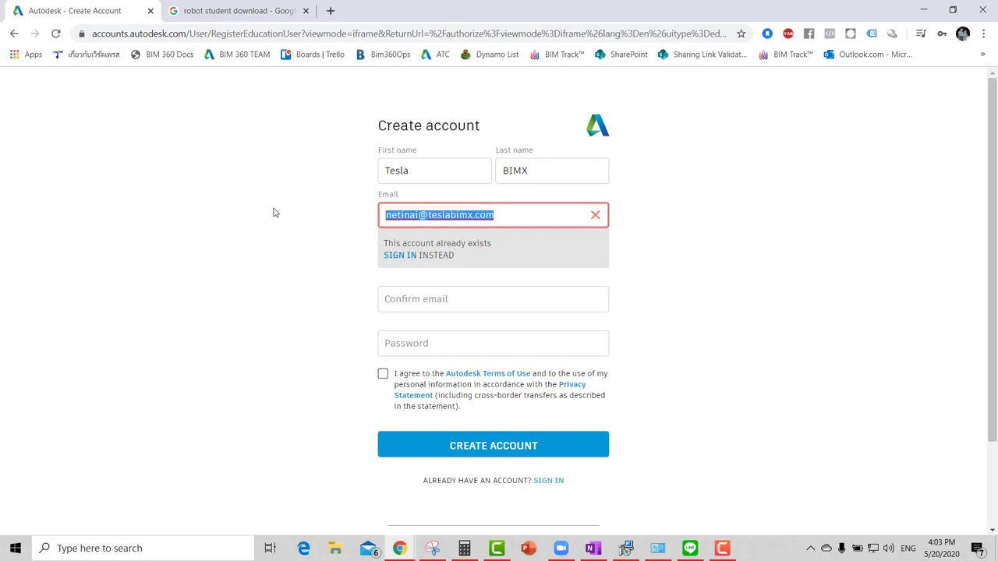
Go to gmail.com in a new tab, choose another account, and start creating one
left_click(331, 11)
type("gmail.com")
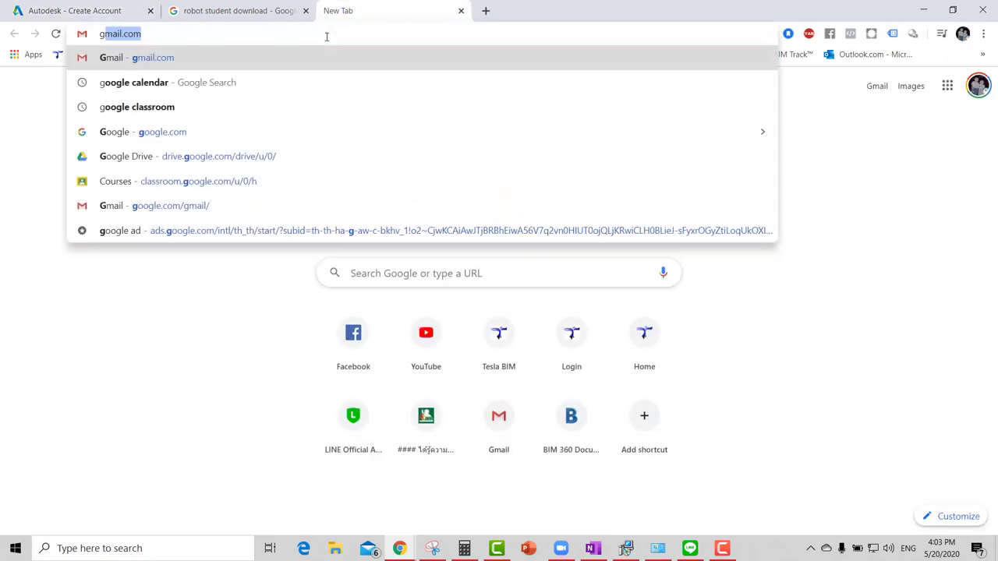
key("Return")
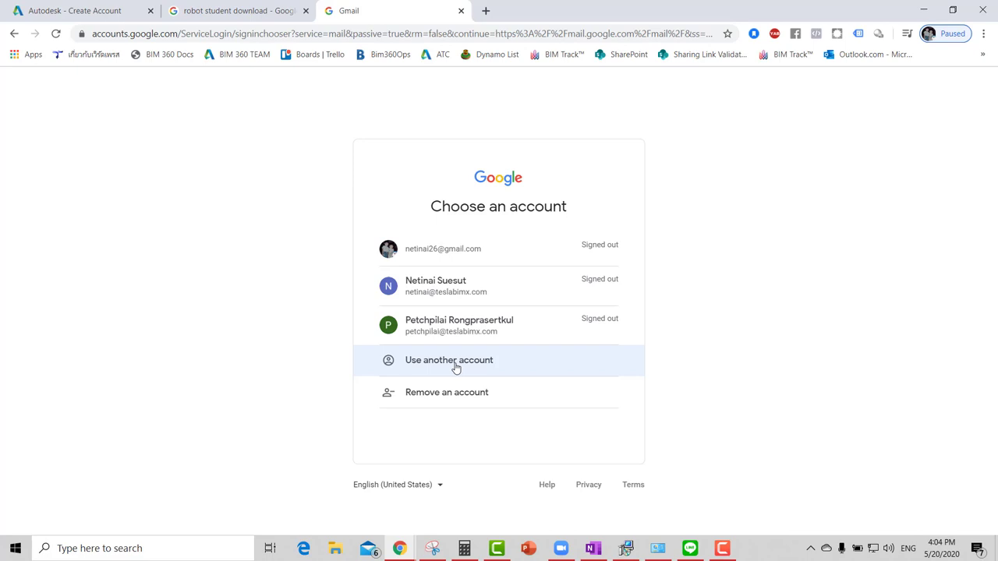
left_click(456, 367)
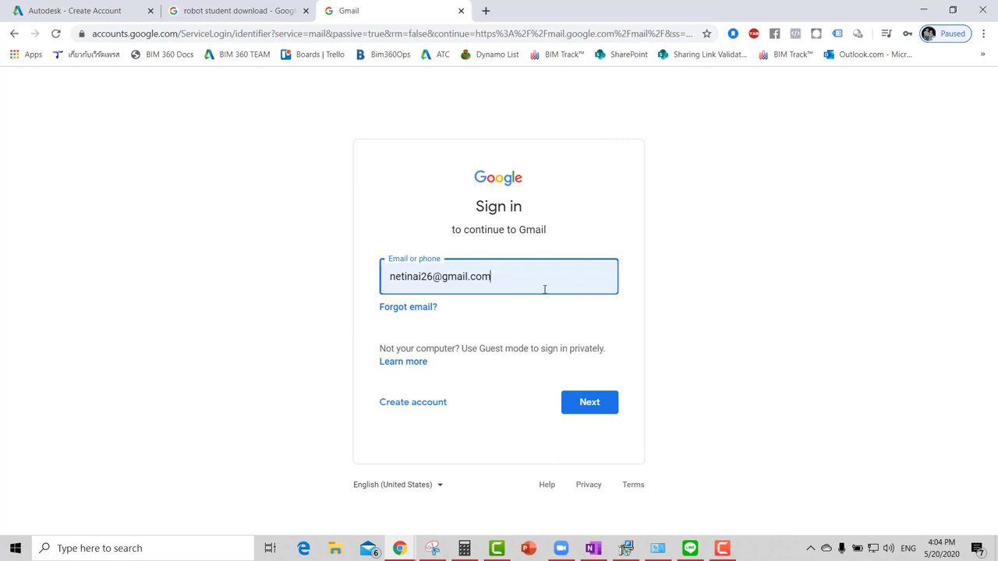
left_click(411, 403)
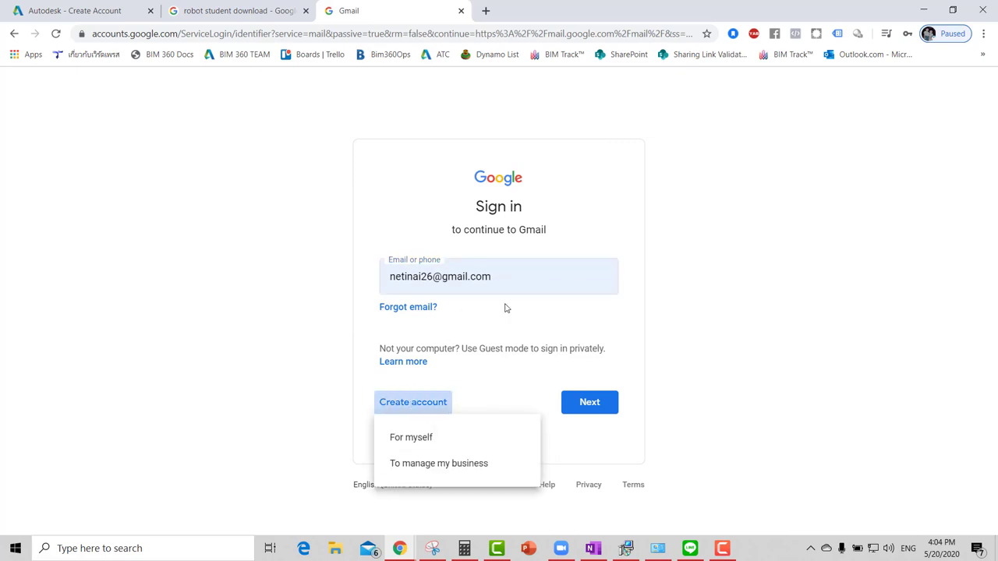
Create the account for myself, entering the name and a new Gmail username
left_click(429, 439)
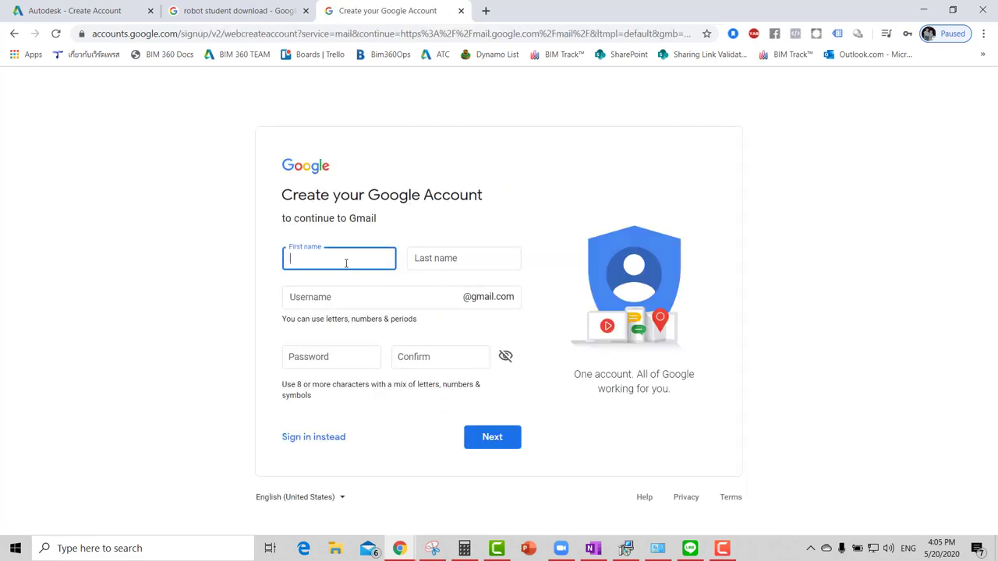
type("teng")
left_click(445, 260)
type("suesut")
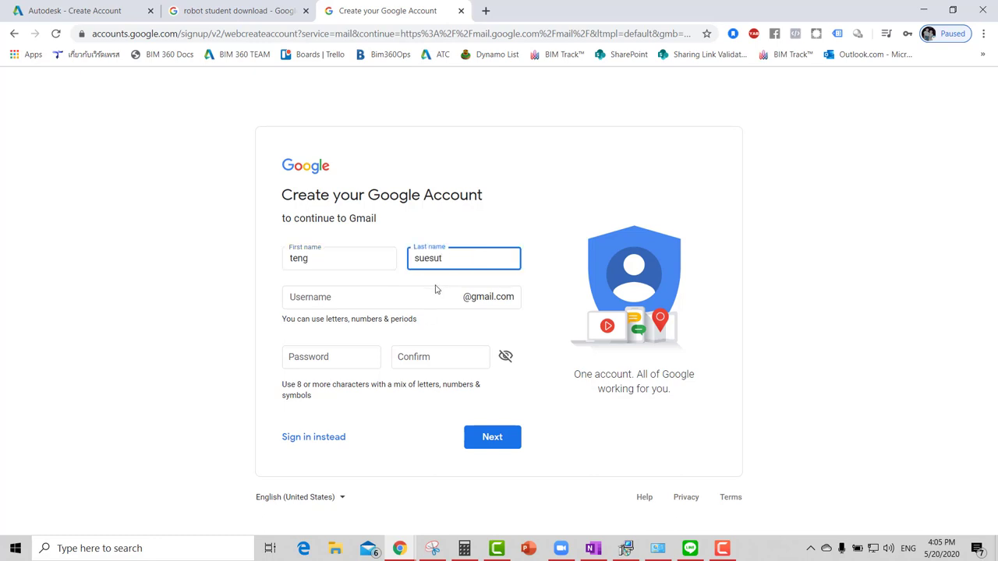
left_click(407, 297)
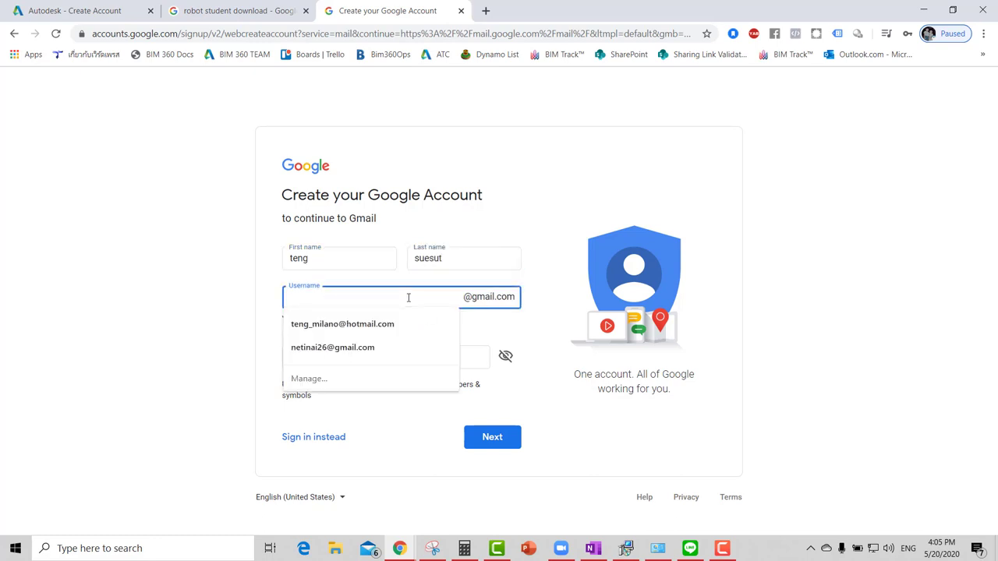
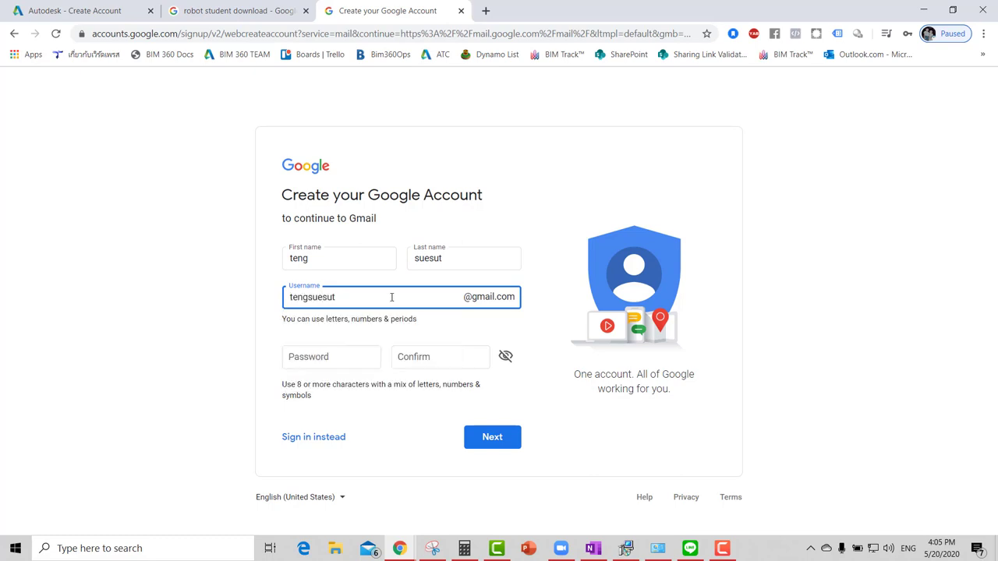
left_click(246, 283)
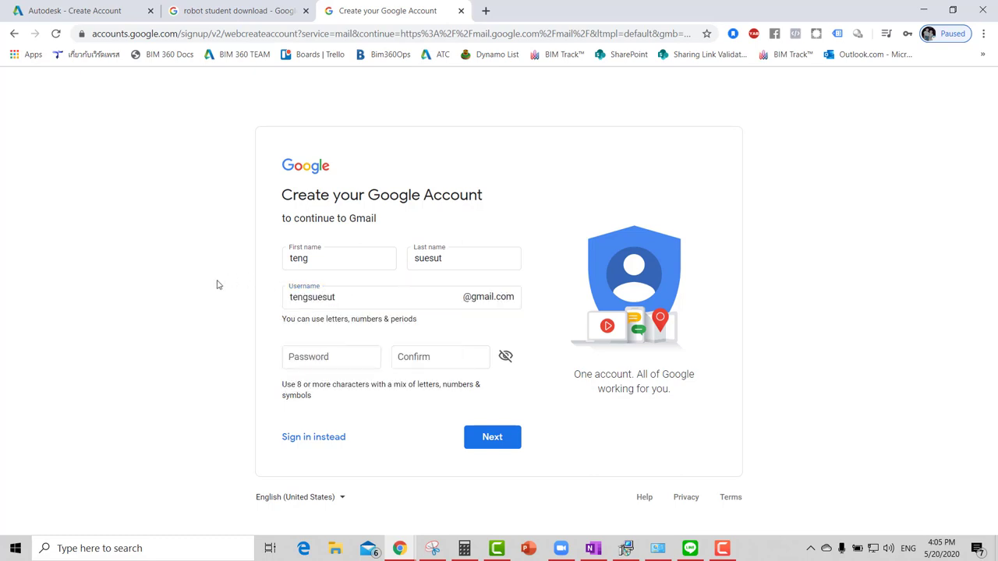
Enter and confirm the account password, then submit the details
left_click(321, 356)
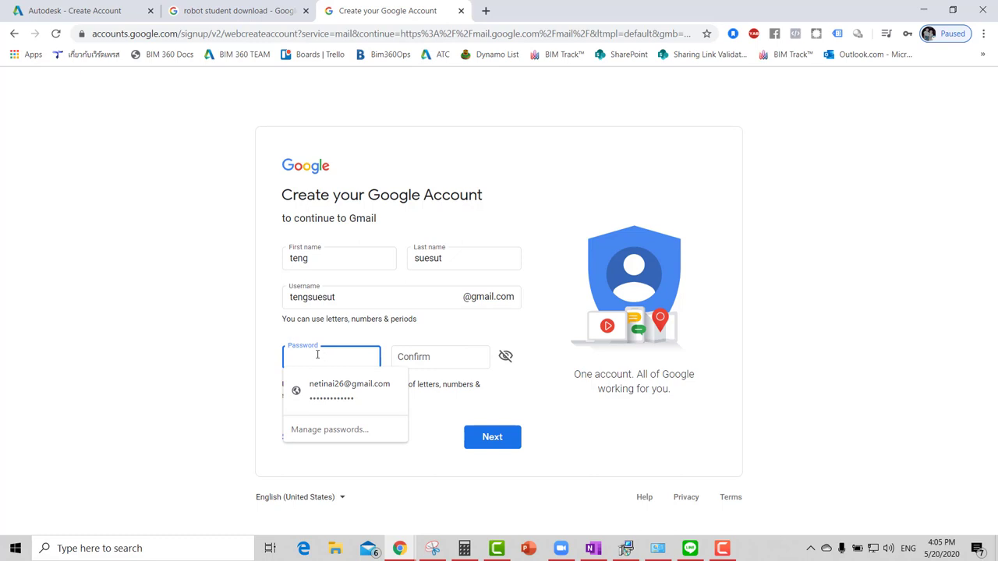
type("t")
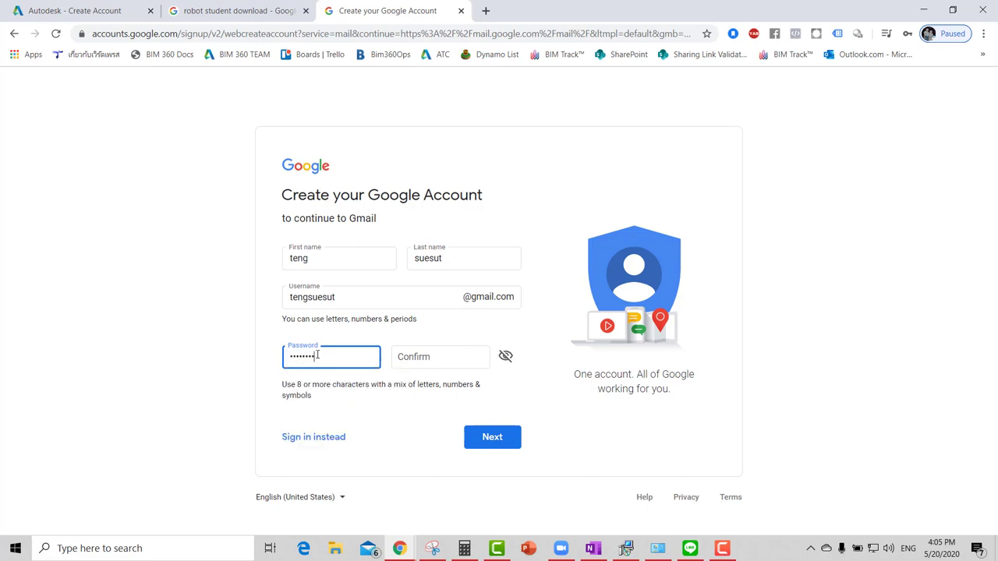
left_click(450, 354)
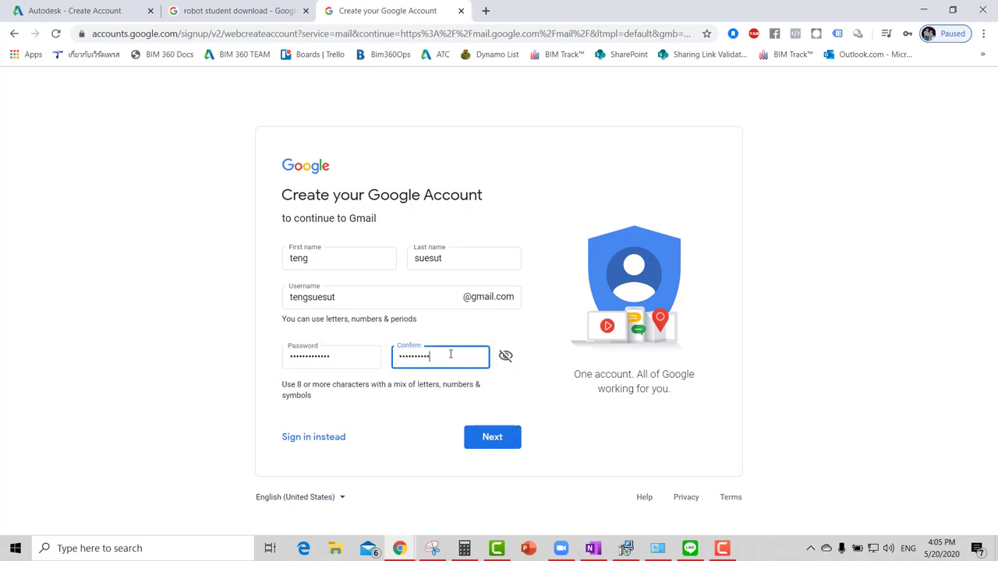
left_click(222, 363)
left_click(505, 357)
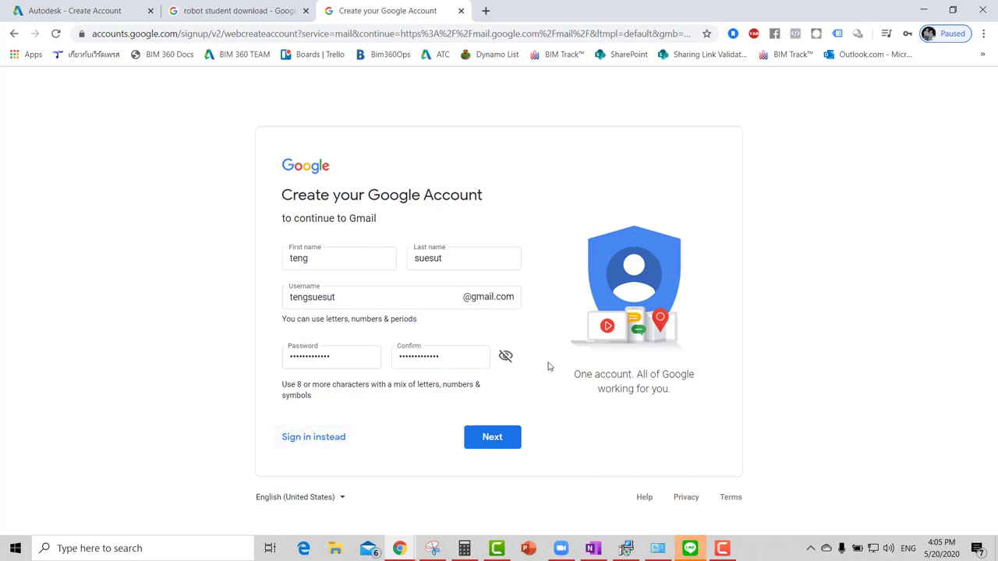
left_click(492, 440)
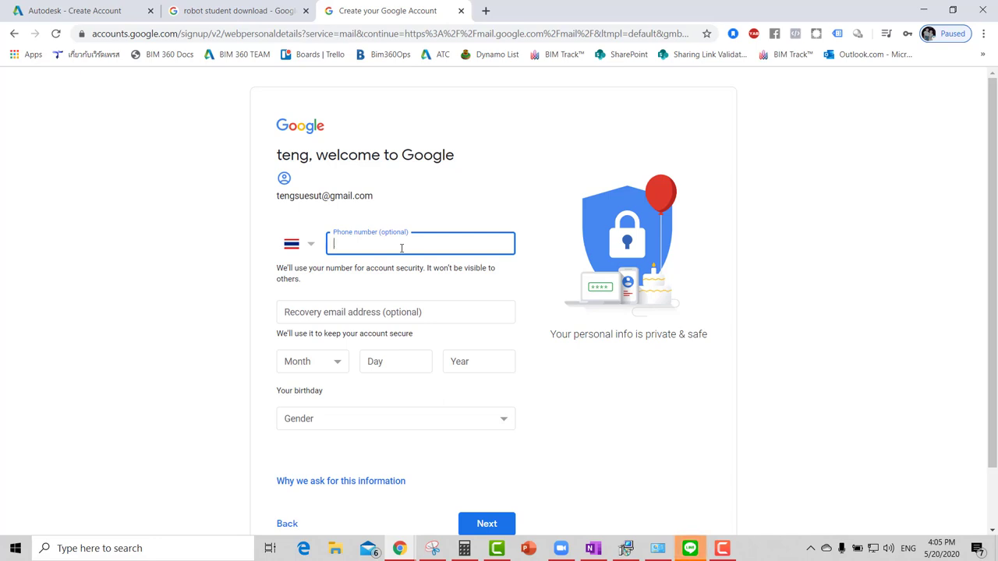
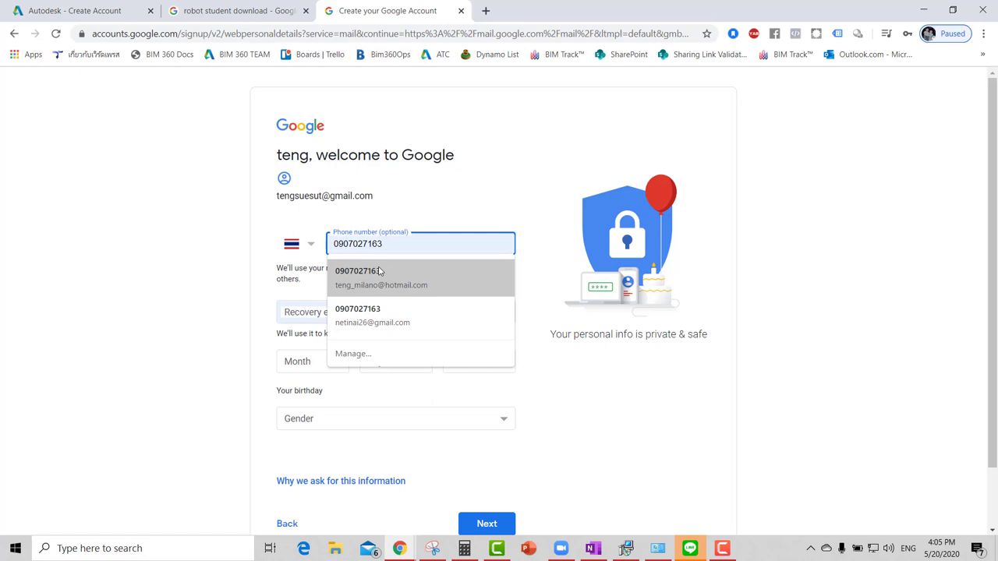
Fill in the phone number and recovery e-mail from saved details
left_click(382, 273)
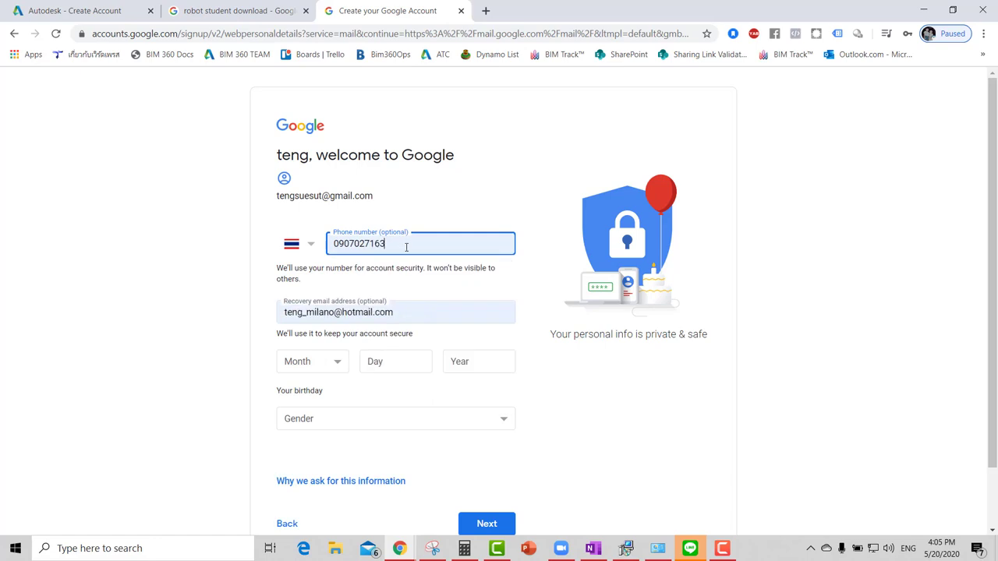
left_click(404, 314)
left_click(300, 279)
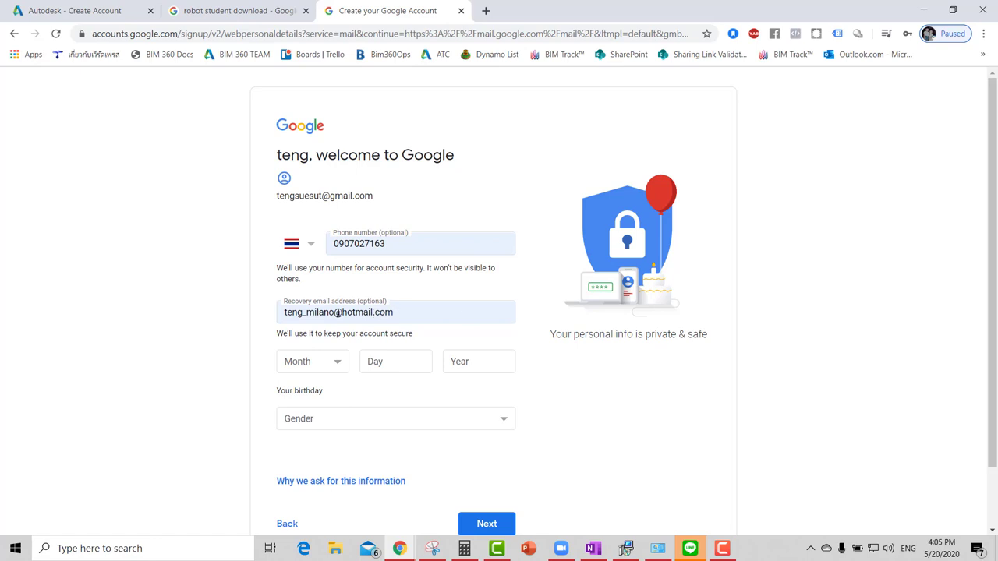
scroll(228, 337, "down", 1)
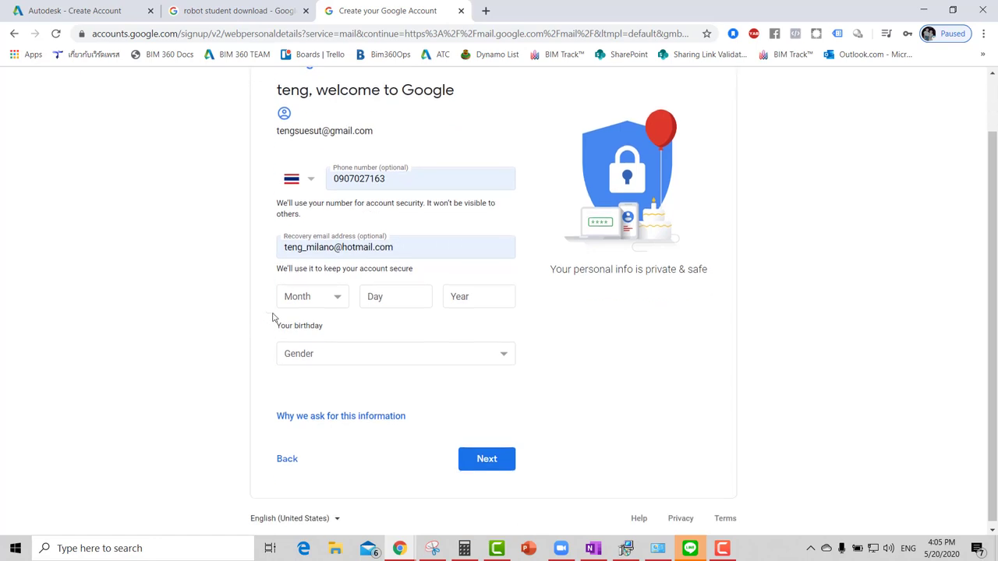
Set the birthday with month July, gender Male, and continue
left_click(305, 303)
left_click(251, 310)
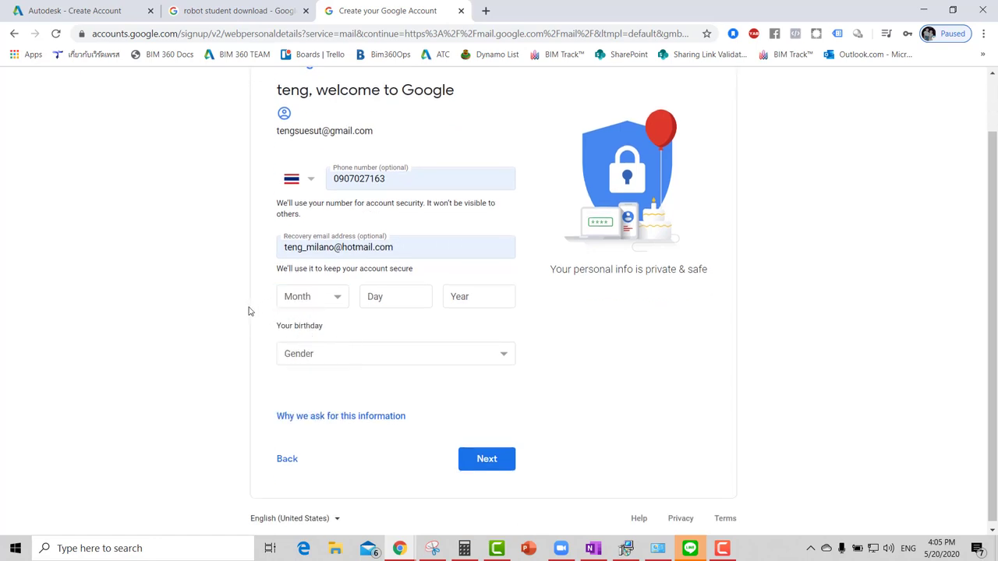
left_click(325, 297)
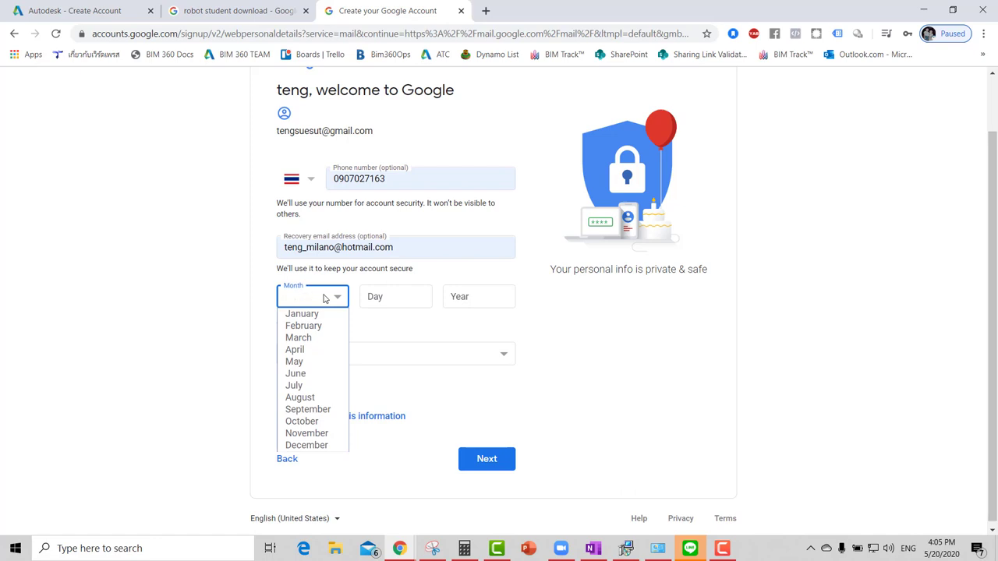
left_click(304, 385)
left_click(379, 312)
type("4")
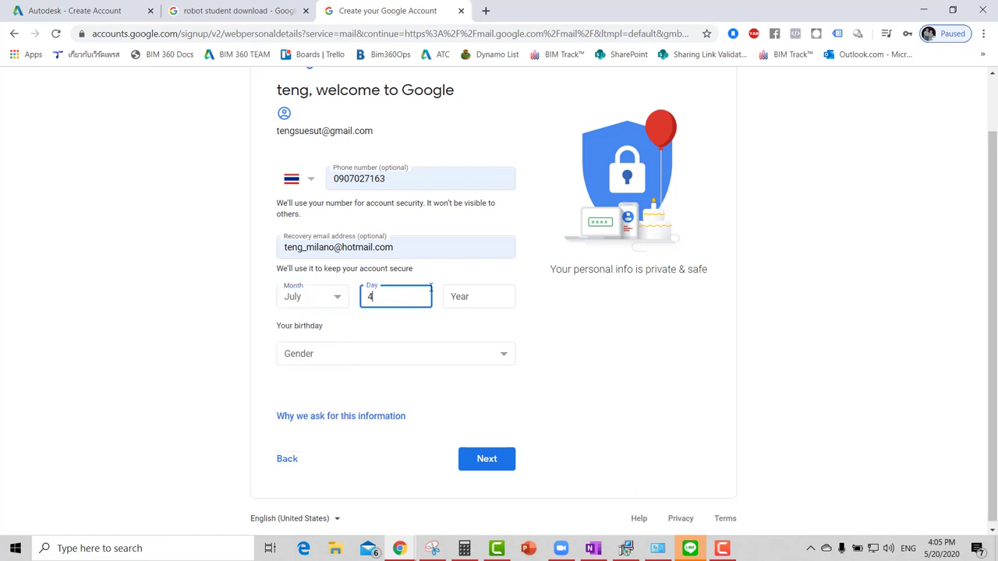
left_click(469, 293)
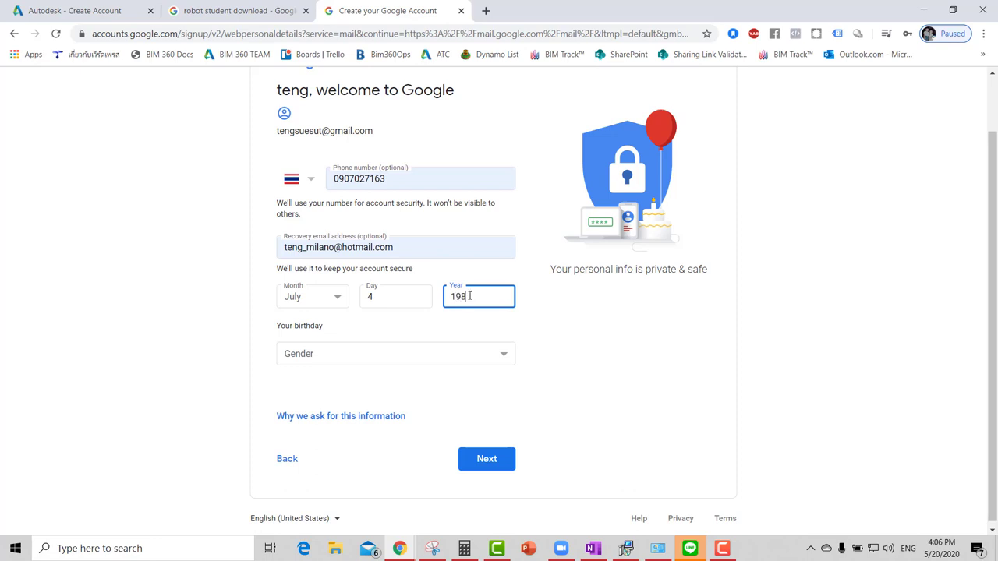
left_click(388, 360)
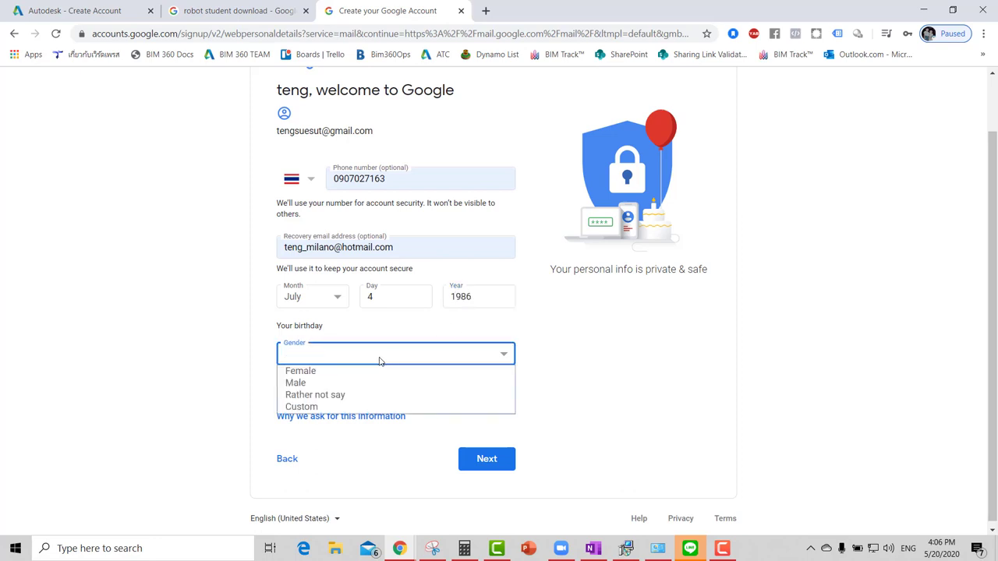
left_click(332, 384)
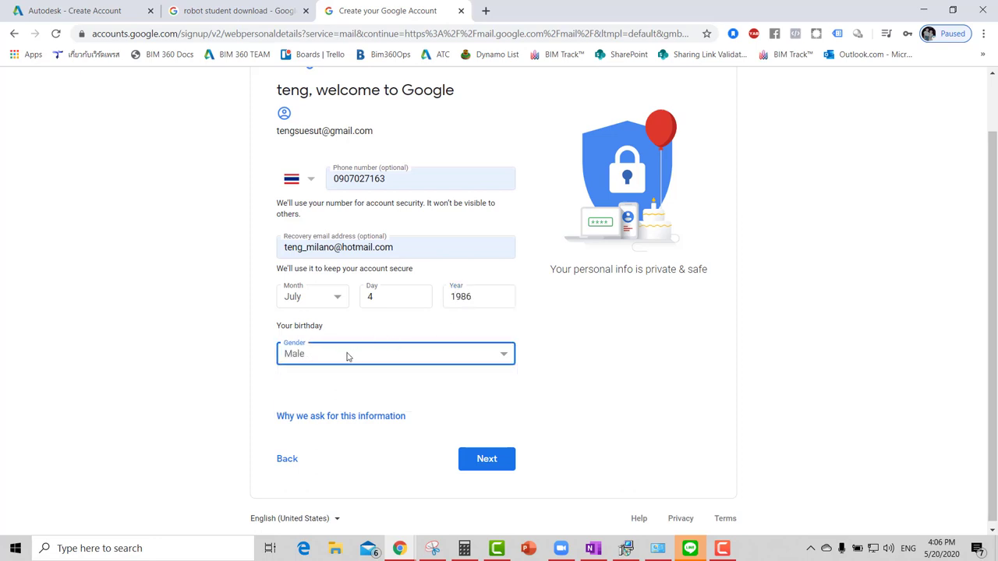
left_click(487, 464)
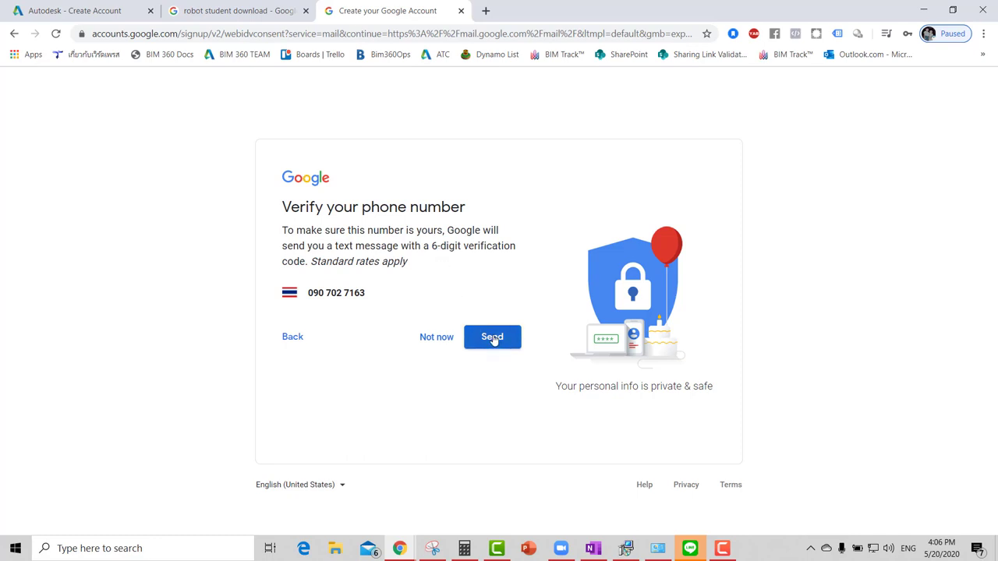
Have the code texted to the phone, enter it, and verify
left_click(493, 340)
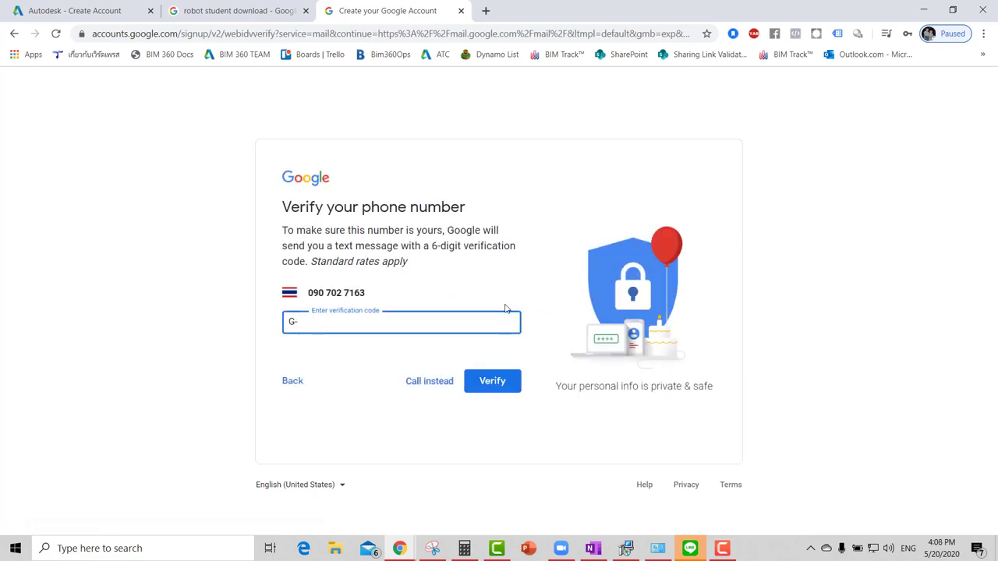
left_click(434, 384)
left_click(494, 383)
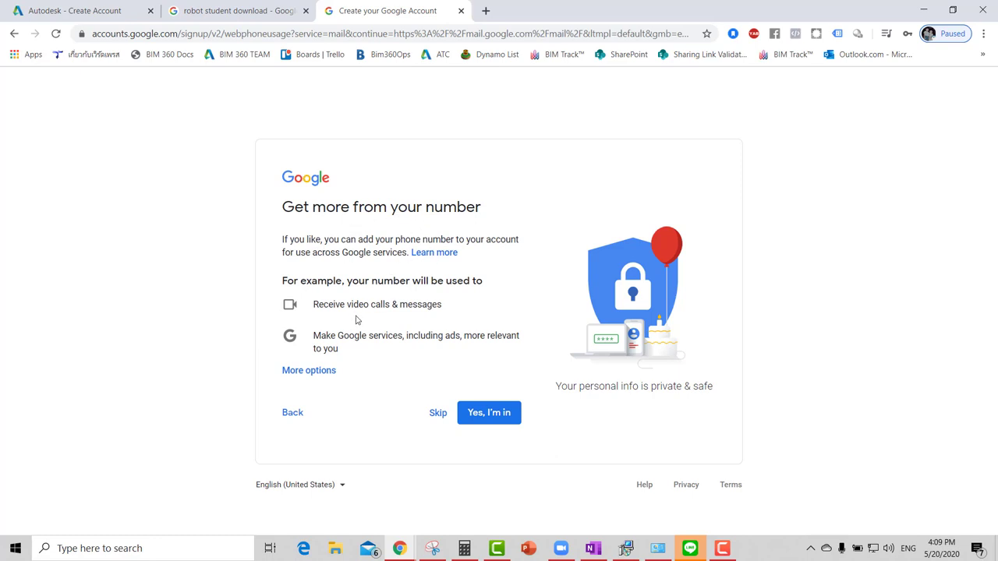
Skip adding the number and agree to Google's Privacy and Terms
left_click(437, 413)
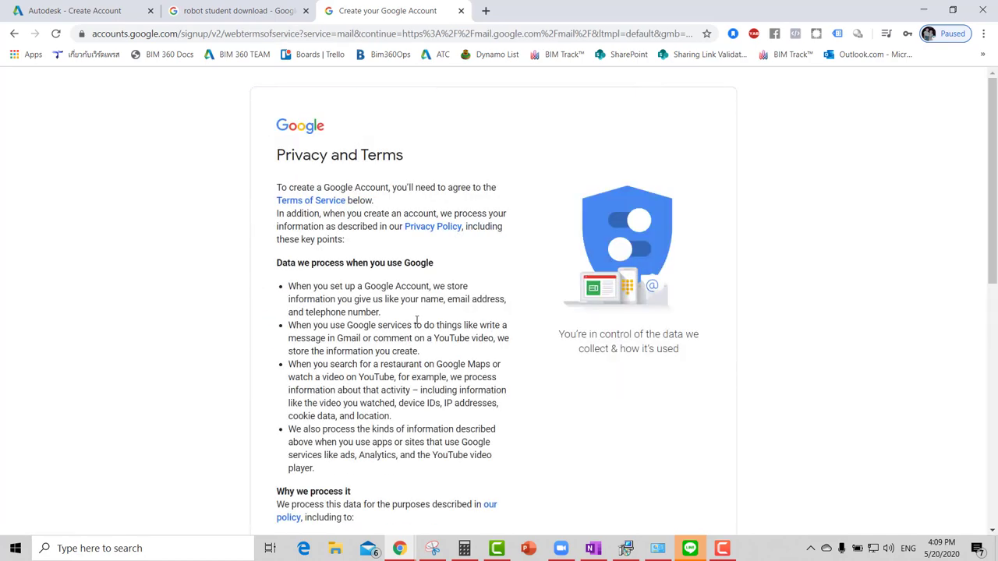
scroll(524, 311, "down", 2)
scroll(527, 321, "down", 5)
scroll(519, 335, "down", 1)
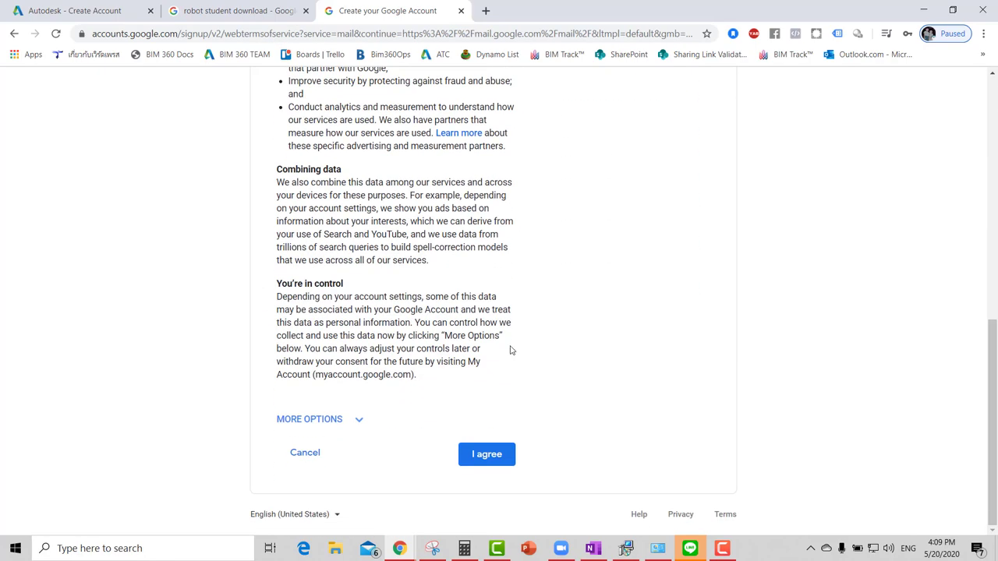
left_click(483, 460)
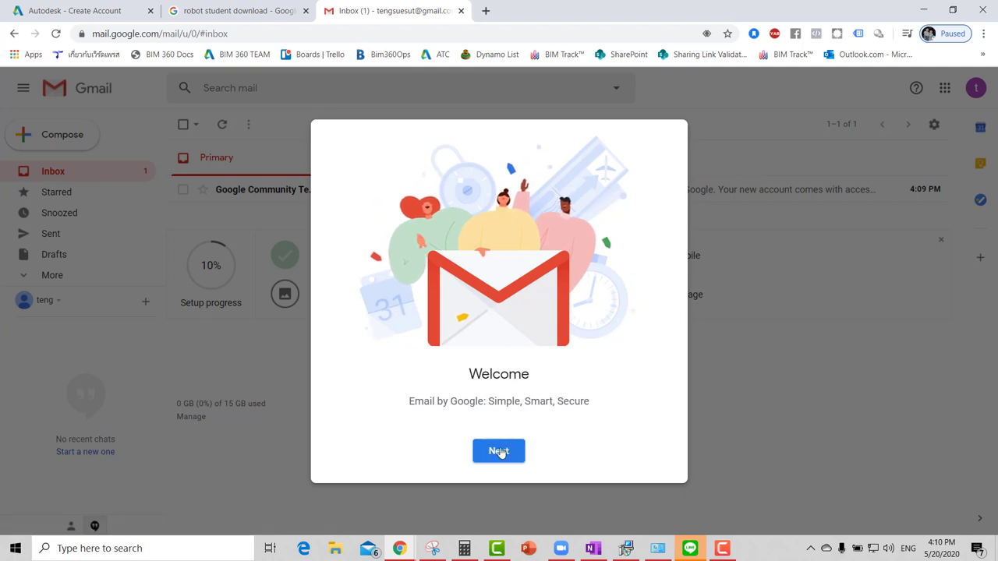
Dismiss the Gmail welcome with Default view and open the account menu
left_click(499, 450)
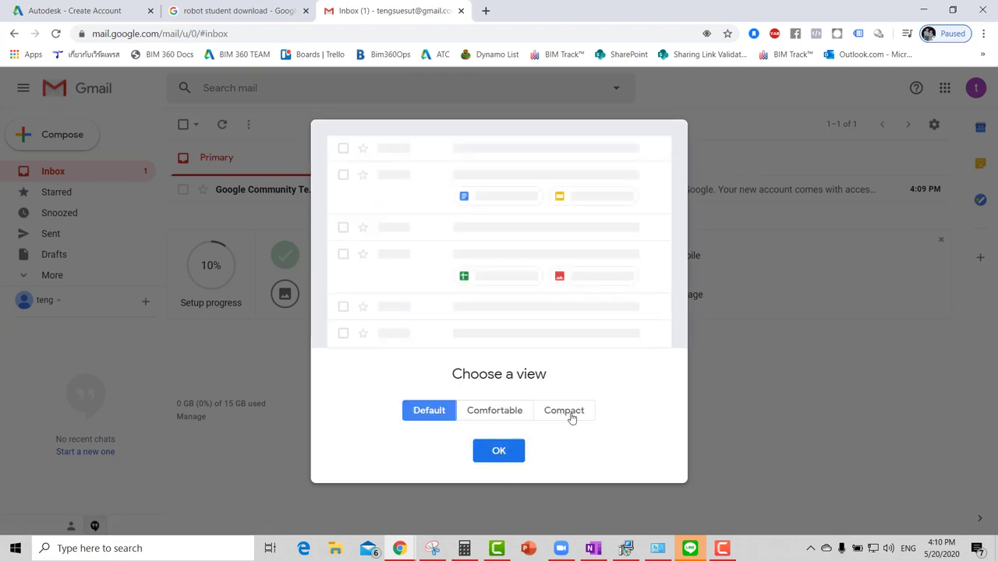
left_click(515, 446)
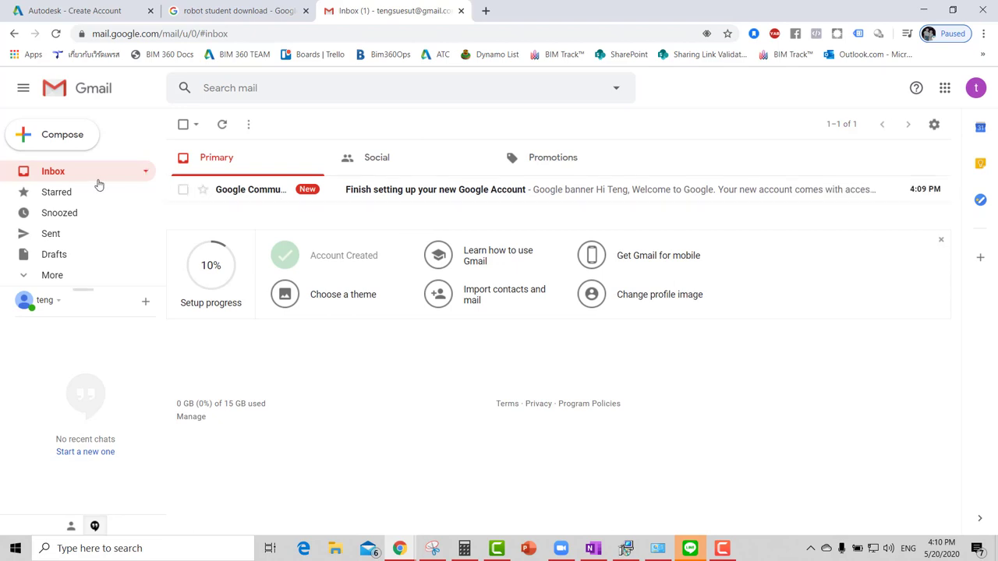
left_click(976, 87)
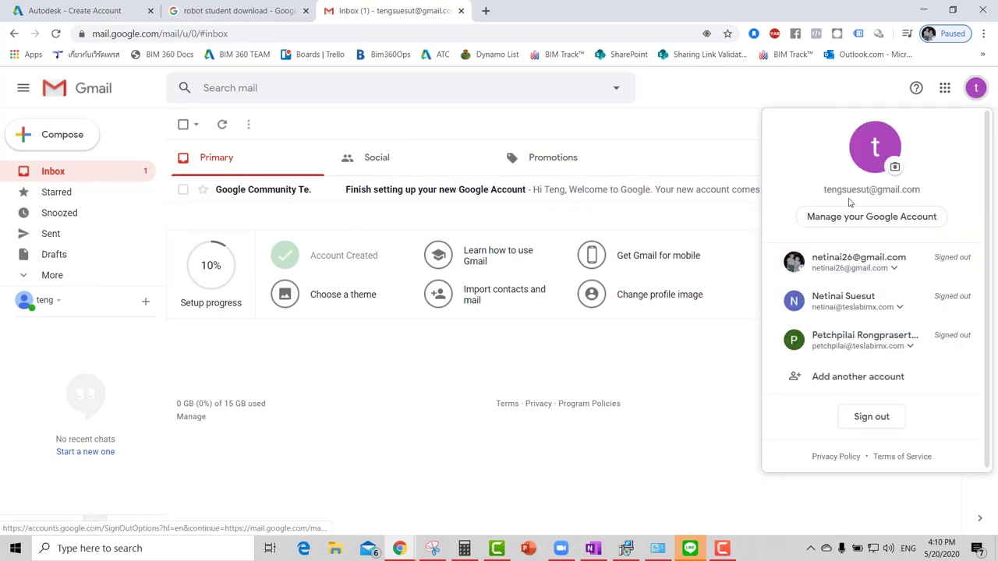
Enter the new Gmail address in Email and paste it into Confirm email
left_click(111, 11)
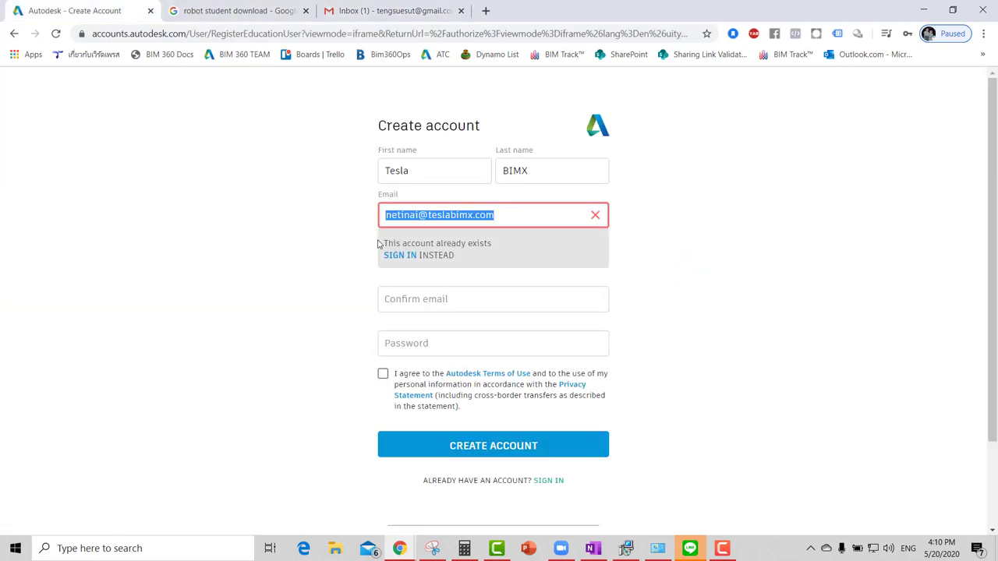
left_click(595, 216)
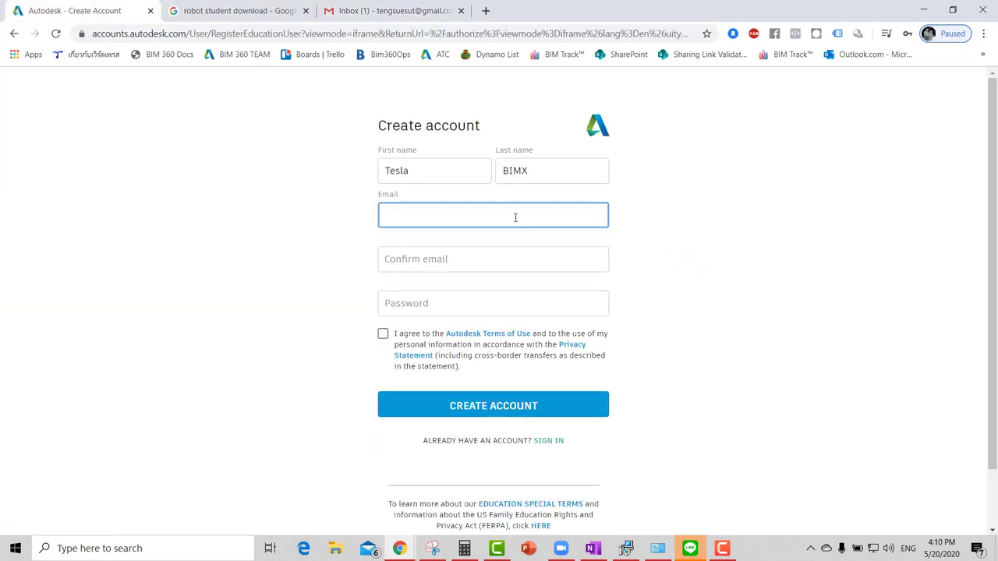
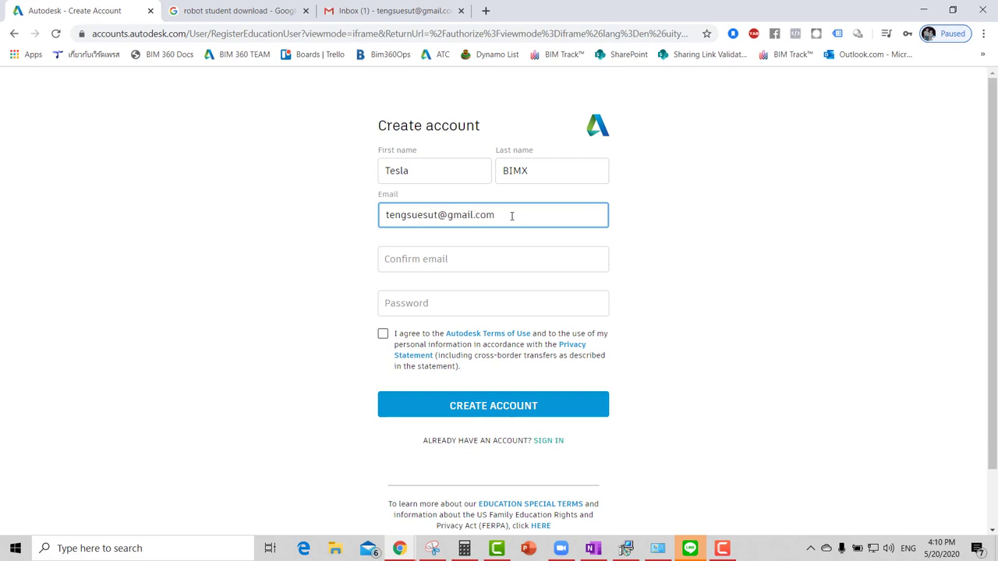
left_click(682, 258)
left_click_drag(503, 216, 356, 210)
key("ctrl+c")
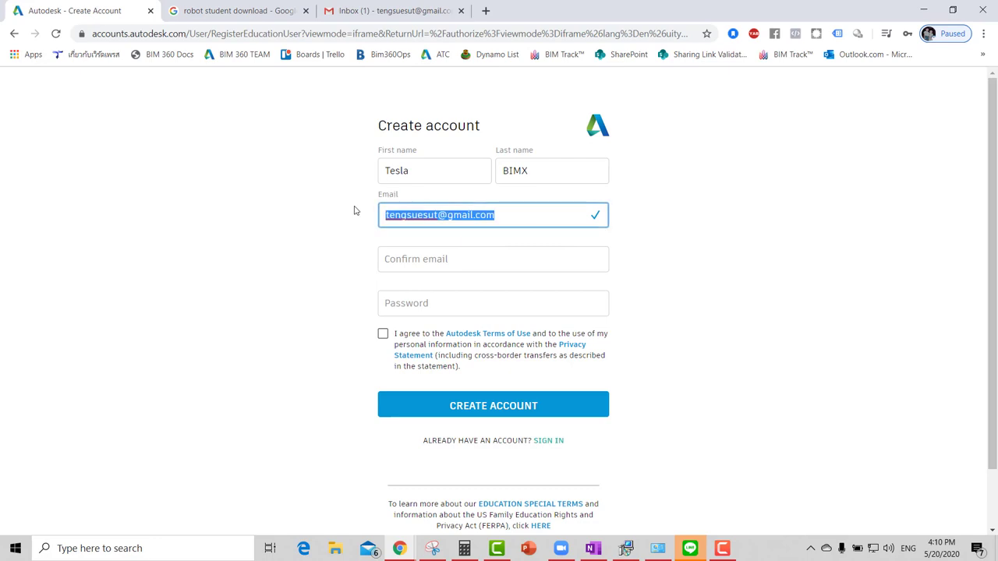
left_click(443, 259)
key("ctrl+v")
Set a password, accept the Terms of Use, create the account, and save the password
left_click(427, 301)
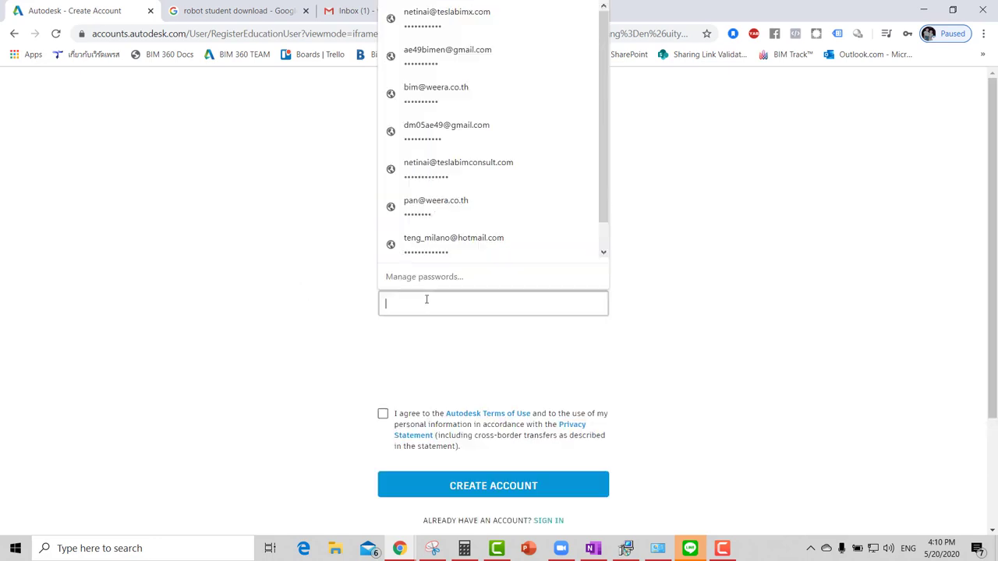
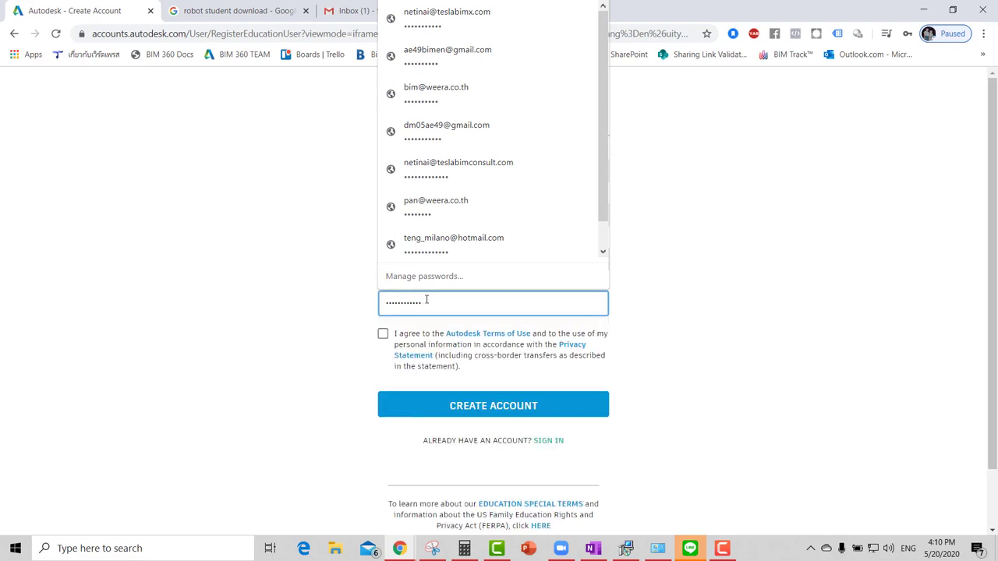
left_click(337, 321)
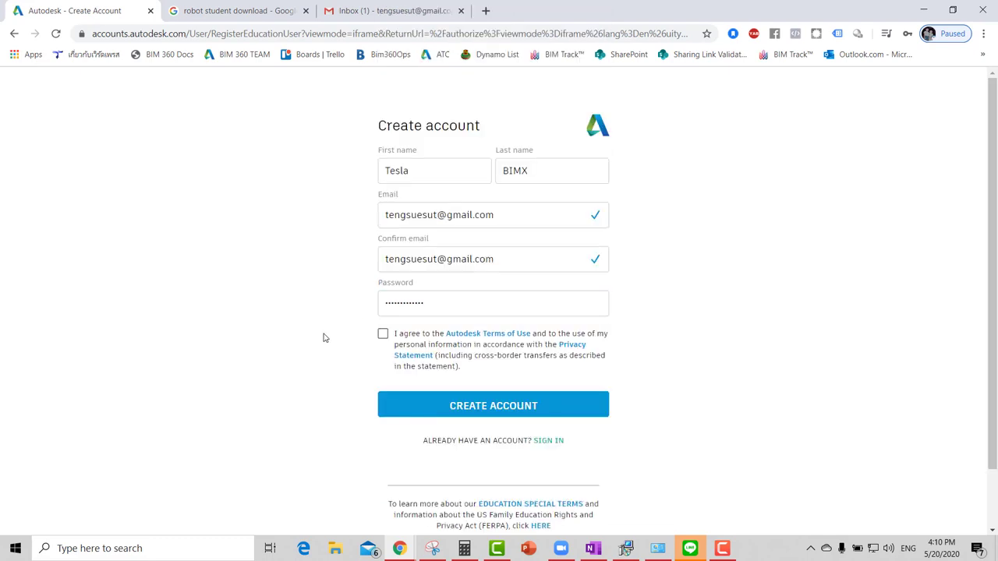
left_click(383, 334)
left_click(480, 405)
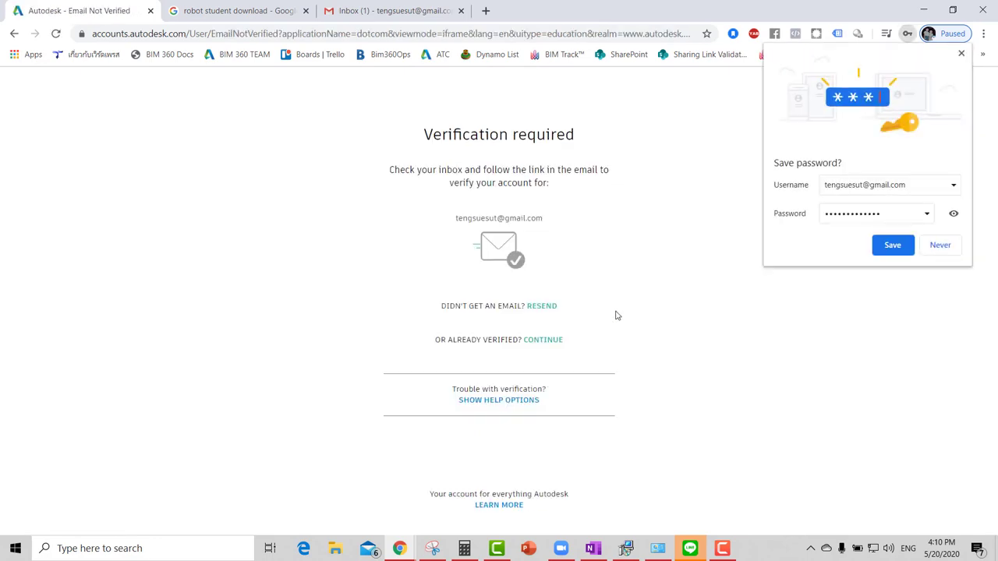
left_click(893, 247)
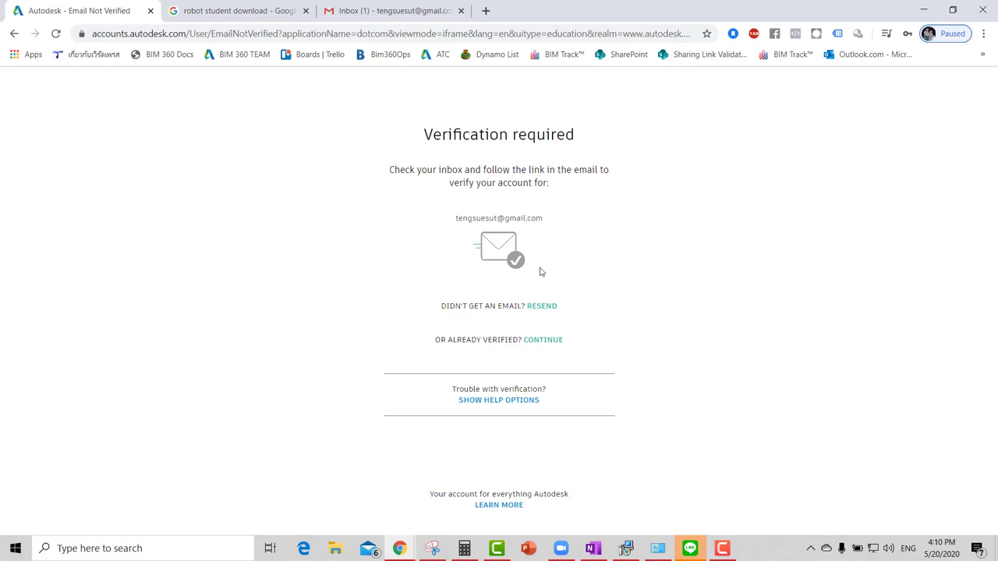
Open the 'Verify your Autodesk account' email in Gmail, verify the address, and finish with DONE
left_click(400, 10)
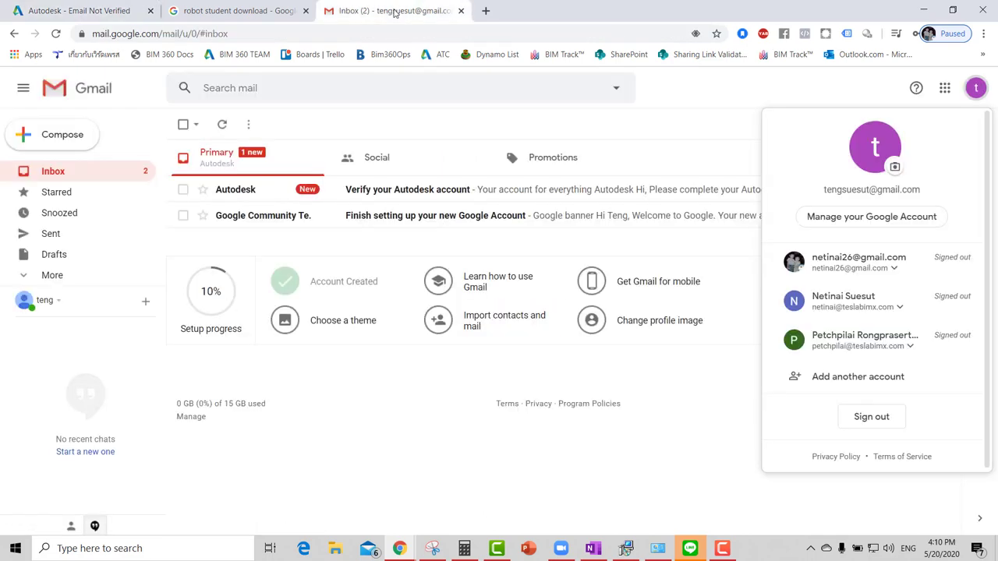
left_click(242, 193)
left_click(242, 193)
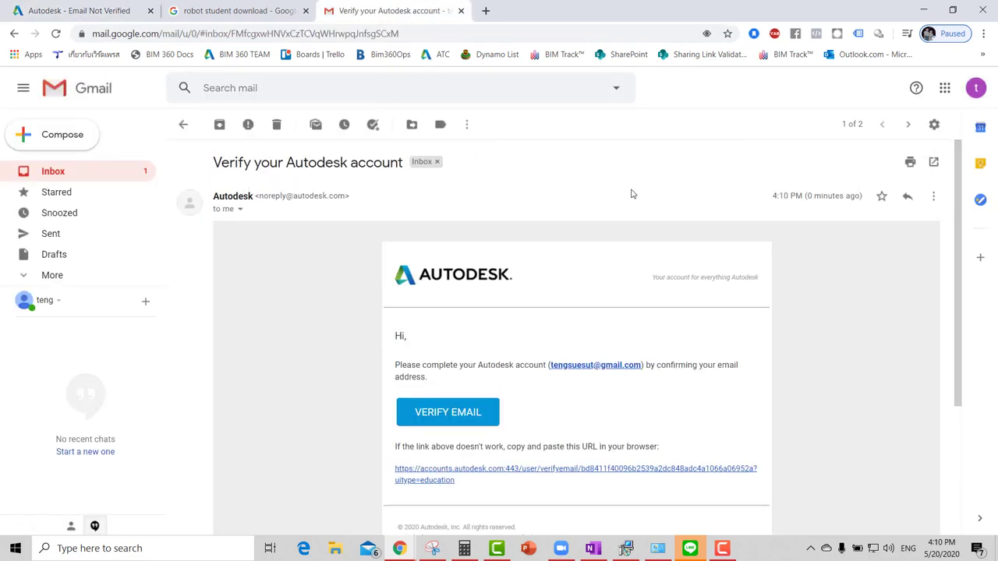
scroll(628, 210, "down", 2)
left_click(458, 290)
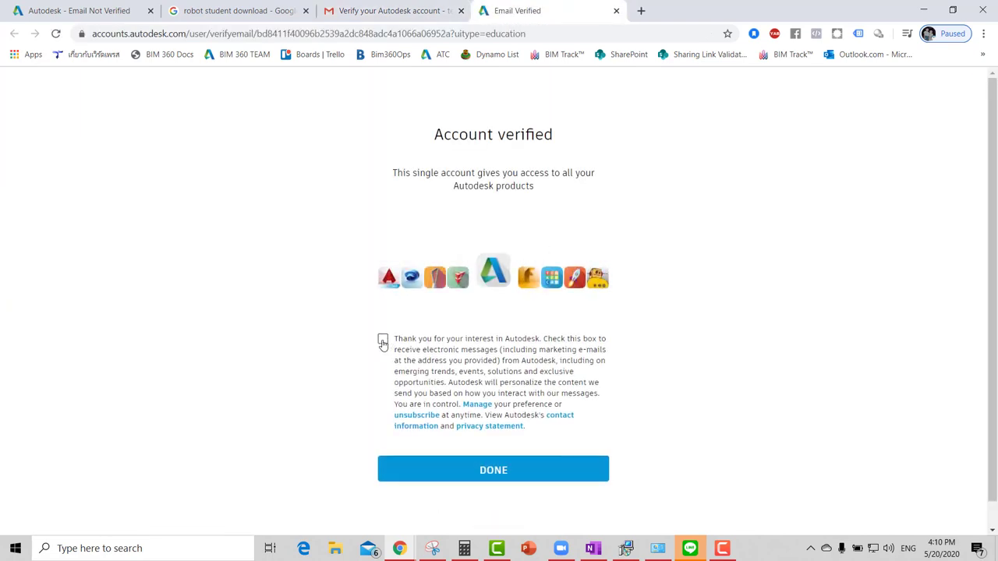
left_click(476, 470)
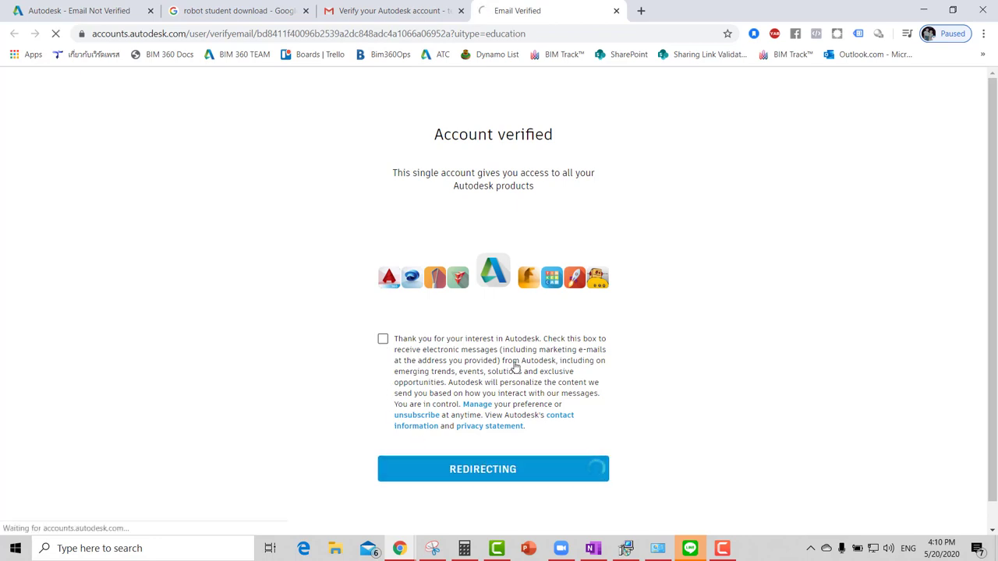
Add Chiangmai University as a new institution with institution type Secondary School
left_click(489, 211)
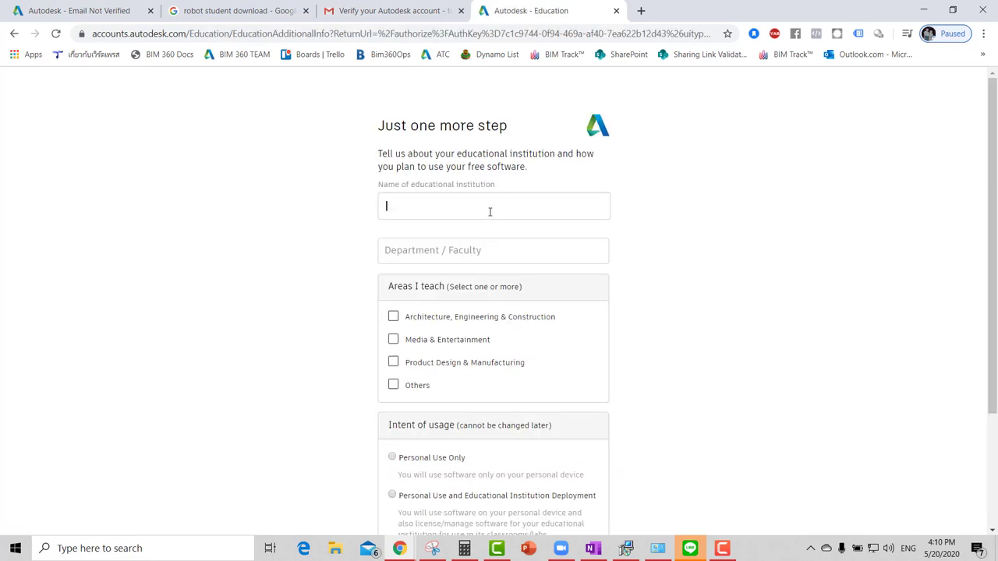
type("q")
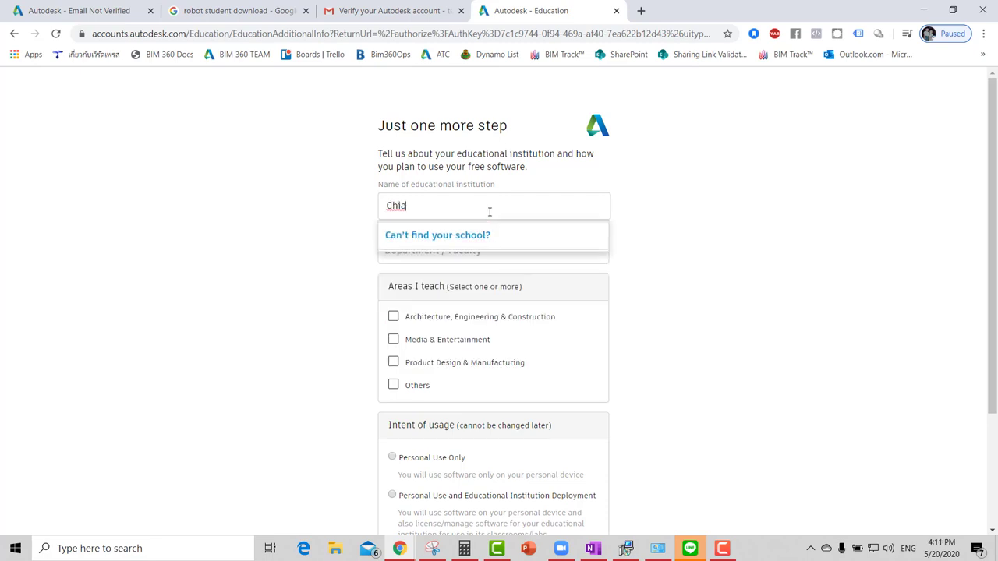
left_click(433, 236)
left_click(438, 176)
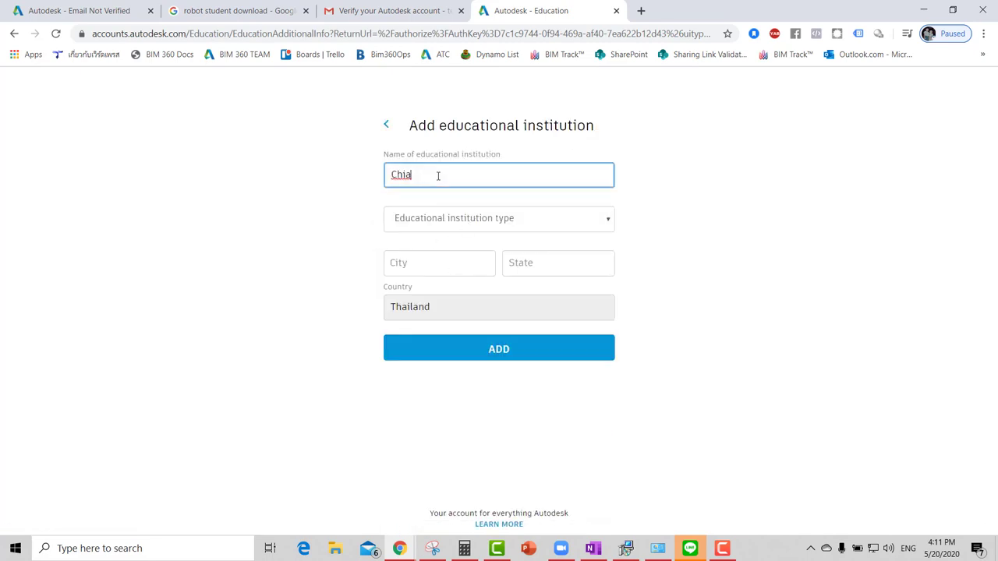
type("ngmai Un")
type("iversity")
left_click(473, 217)
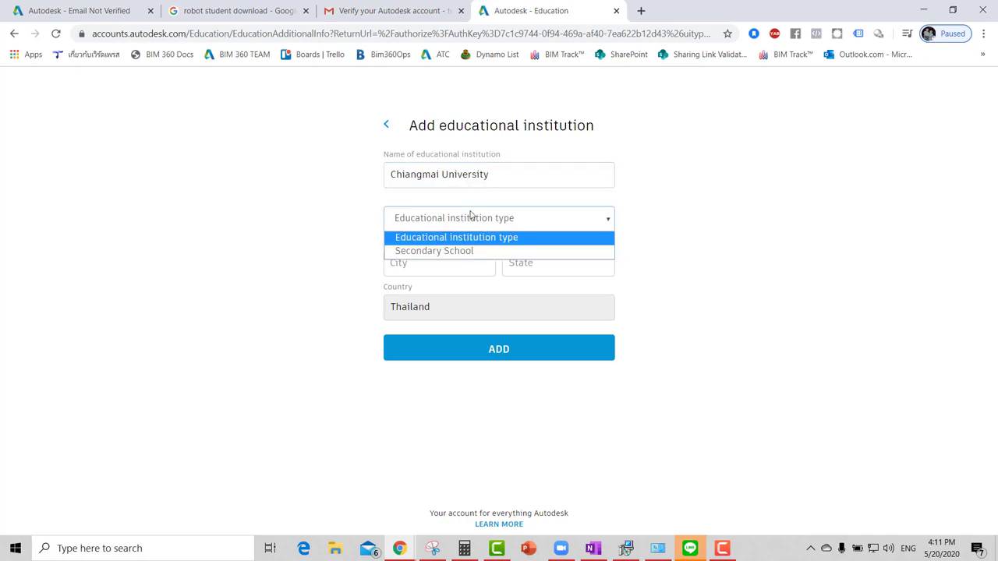
left_click(448, 252)
Fill in the institution's city, set its state to Chiangmai, and add it to the profile
left_click(421, 263)
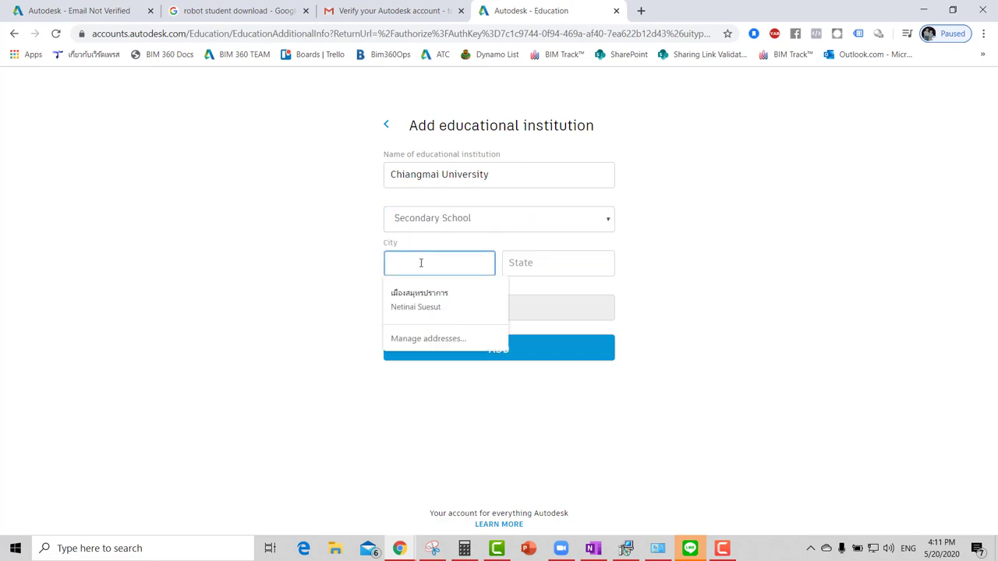
type("Mueng")
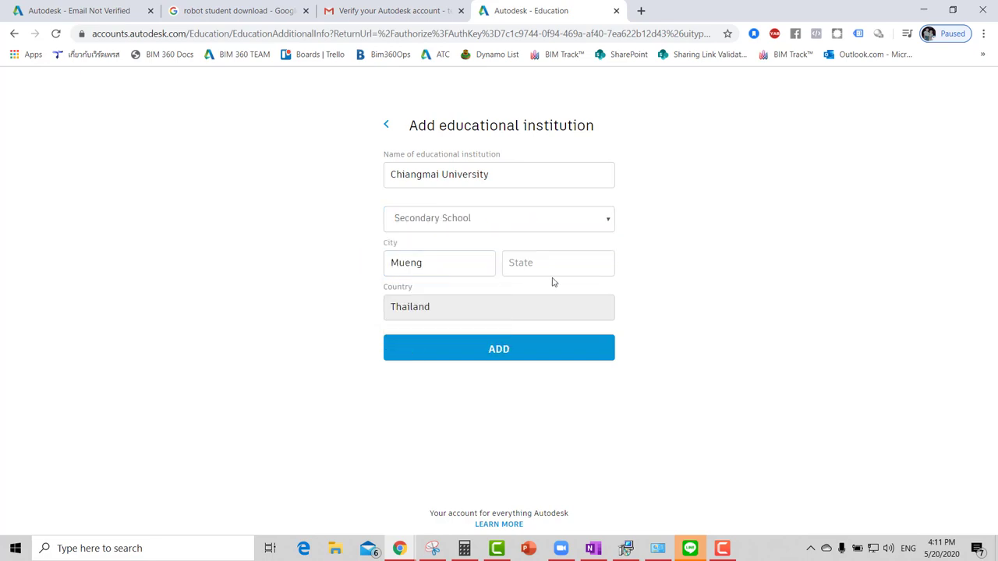
left_click(577, 263)
type("Mue")
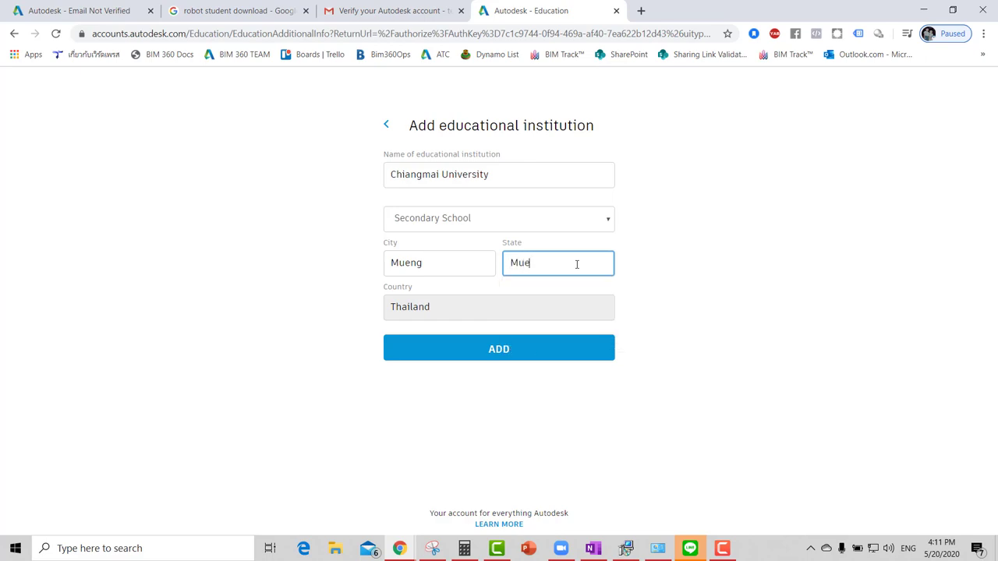
type("ng")
left_click(394, 263)
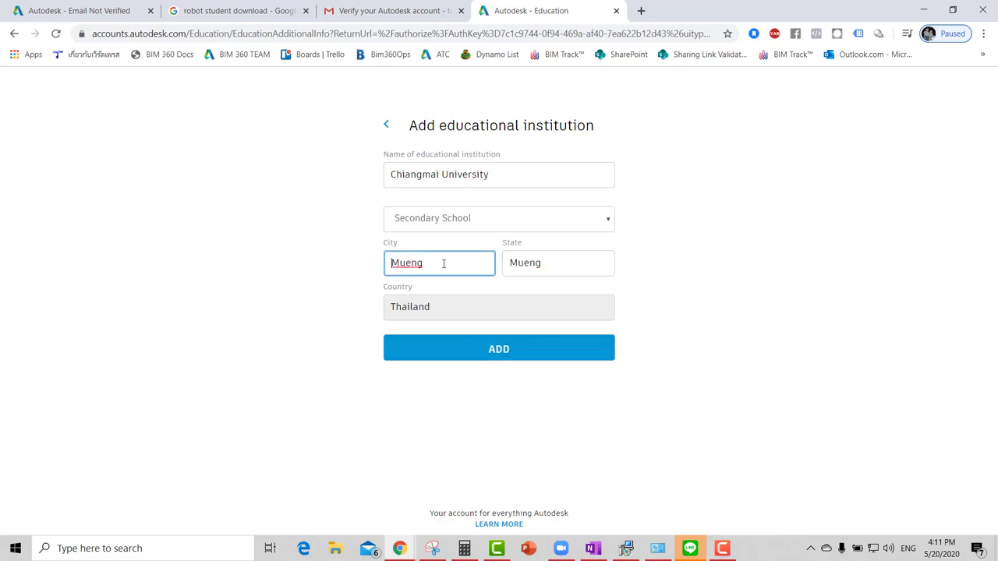
left_click(549, 262)
double_click(554, 261)
type("Ch")
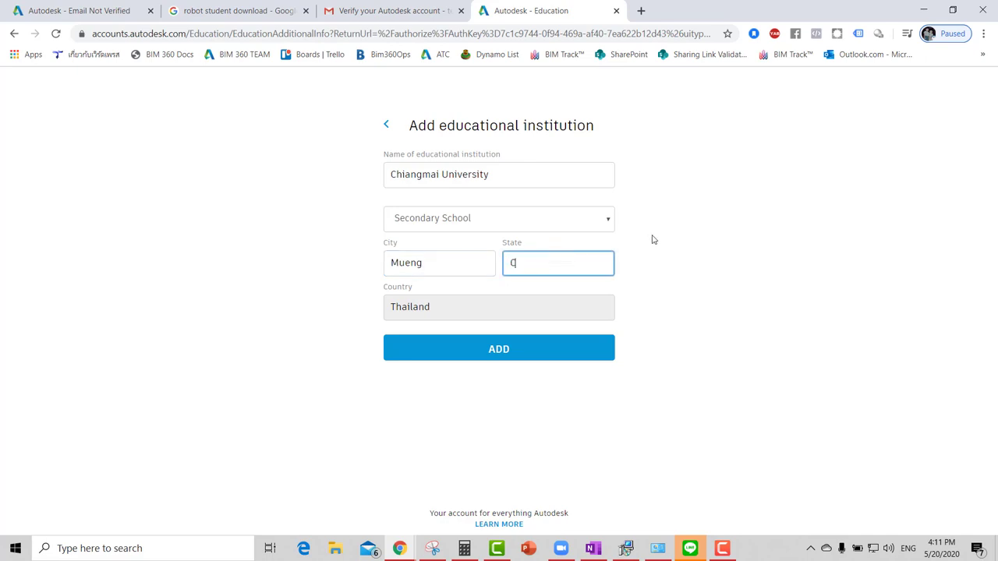
type("iangmai")
left_click(693, 258)
left_click(538, 348)
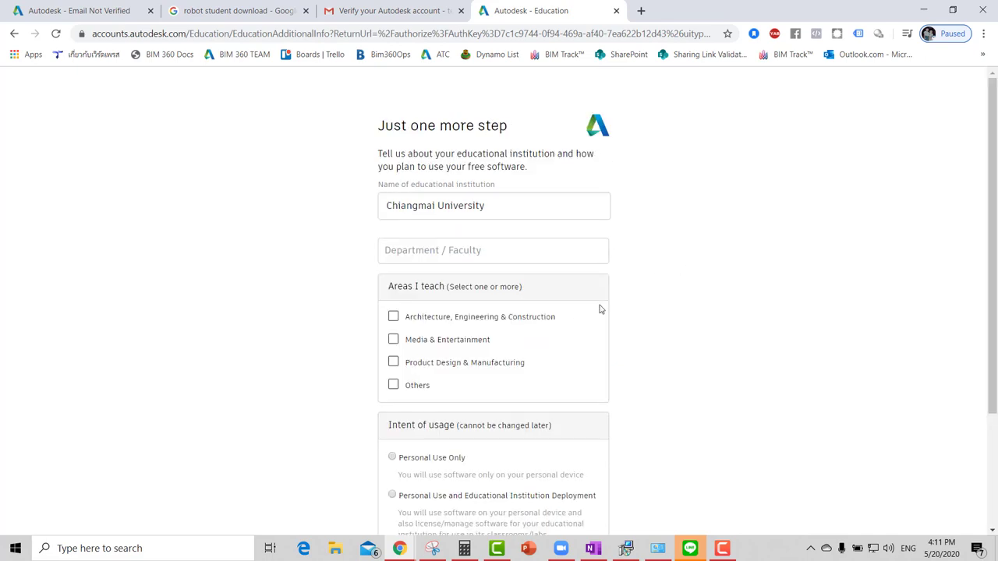
Enter Civil as department, tick Architecture, Engineering & Construction, choose Personal Use Only, and submit
left_click(483, 250)
type("ivil")
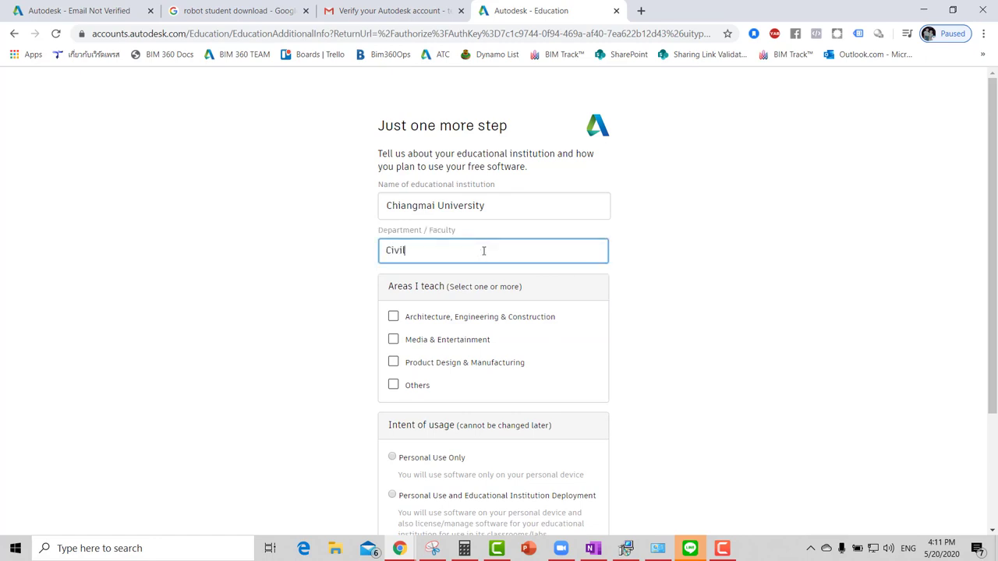
left_click(394, 317)
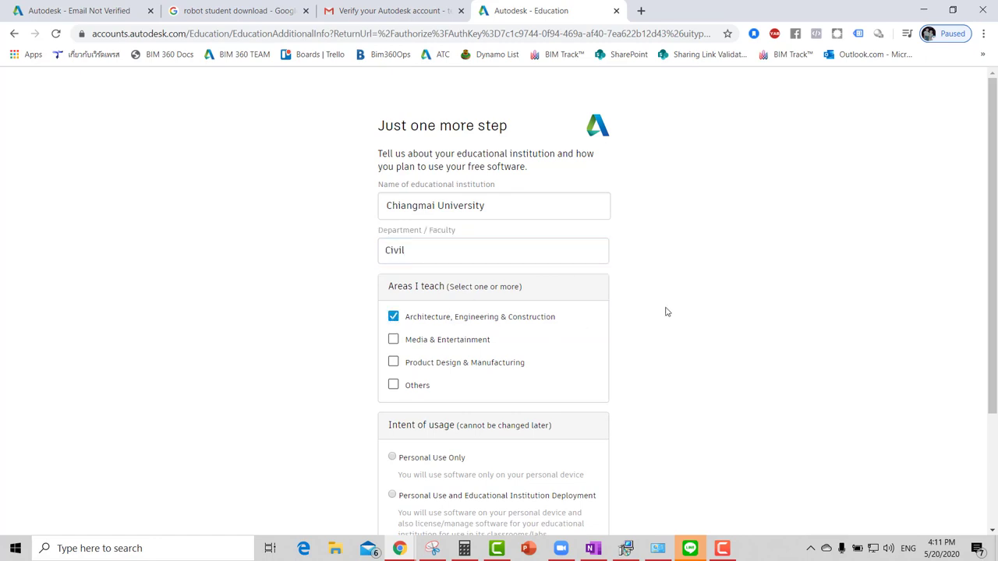
scroll(602, 316, "down", 1)
scroll(600, 316, "down", 2)
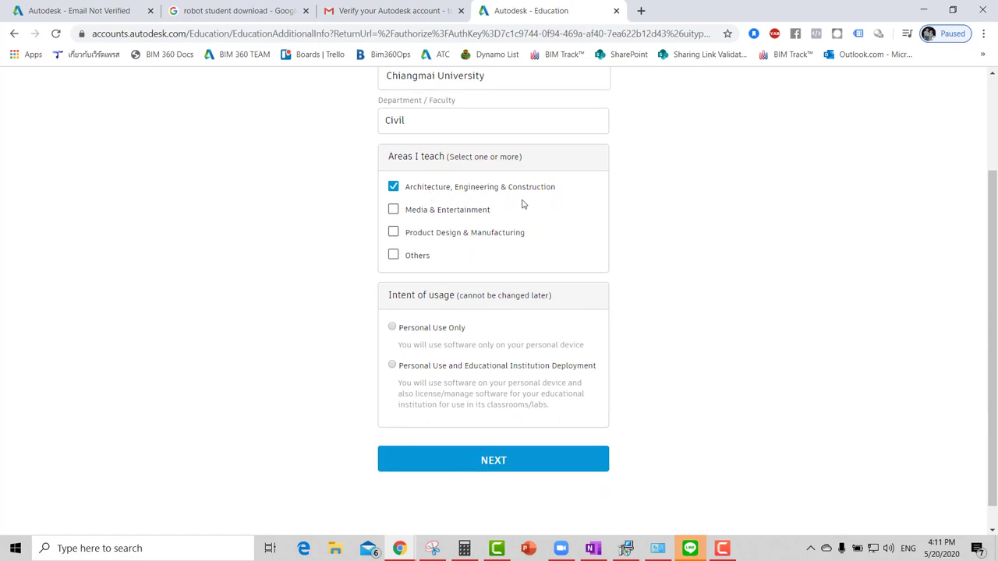
scroll(397, 330, "down", 1)
left_click(393, 301)
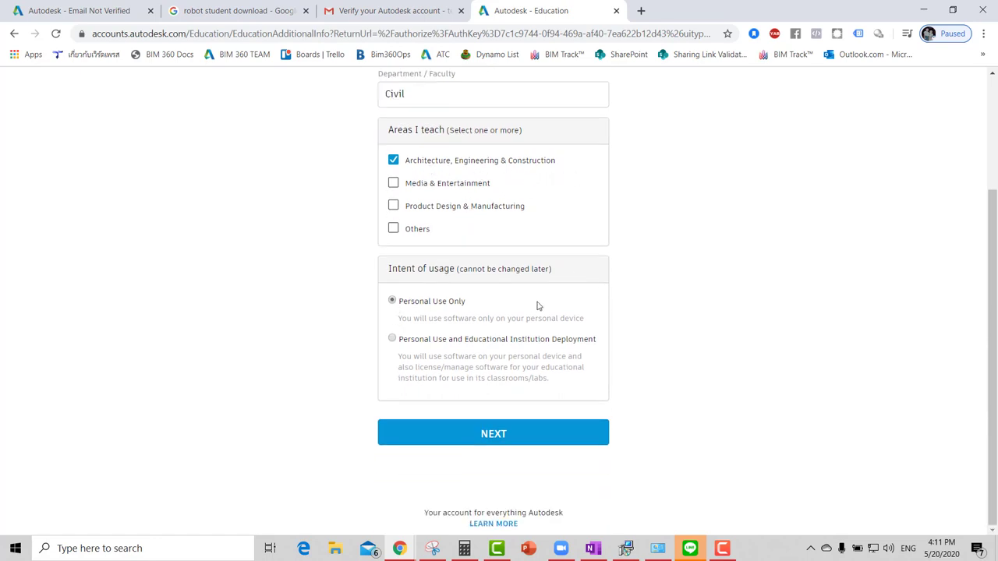
left_click(504, 437)
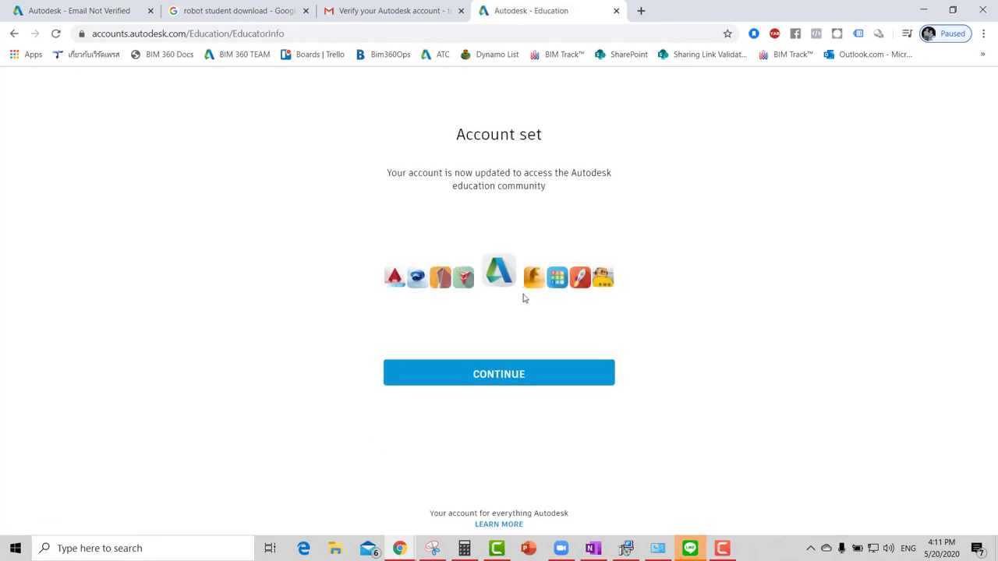
Continue past the Account set page and pick Robot Structural Analysis Professional version 2019
left_click(498, 375)
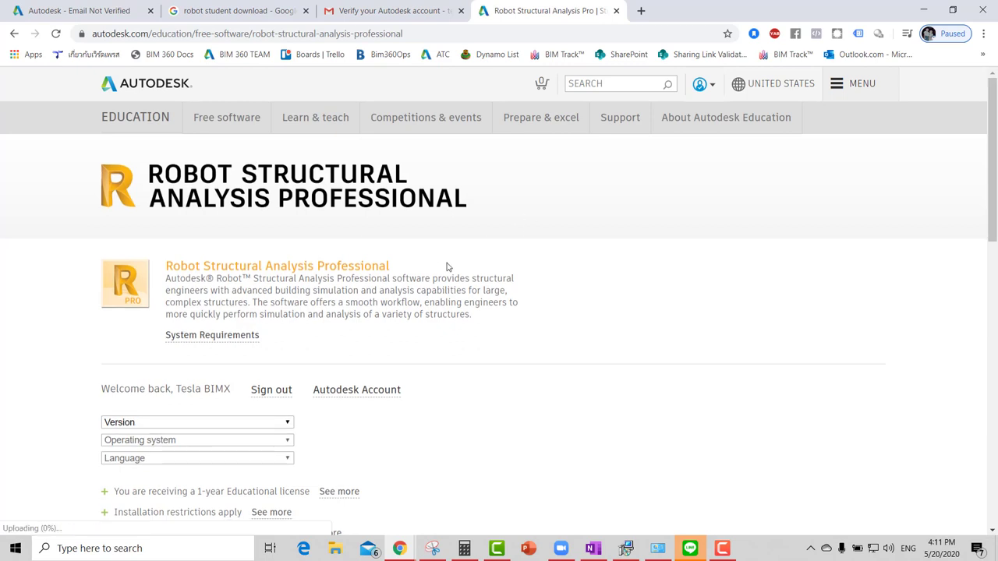
scroll(177, 377, "down", 1)
left_click(196, 360)
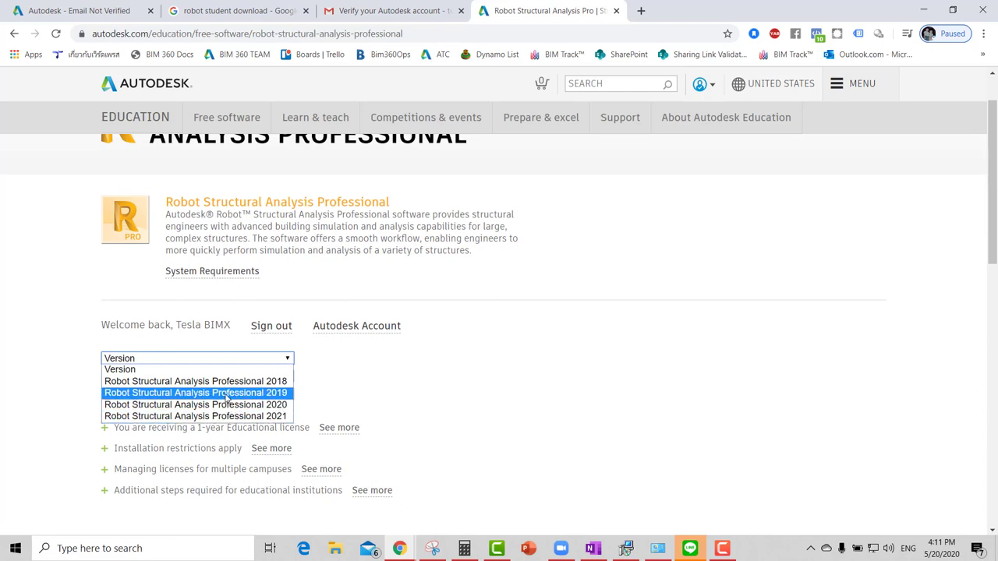
left_click(222, 394)
scroll(436, 343, "down", 3)
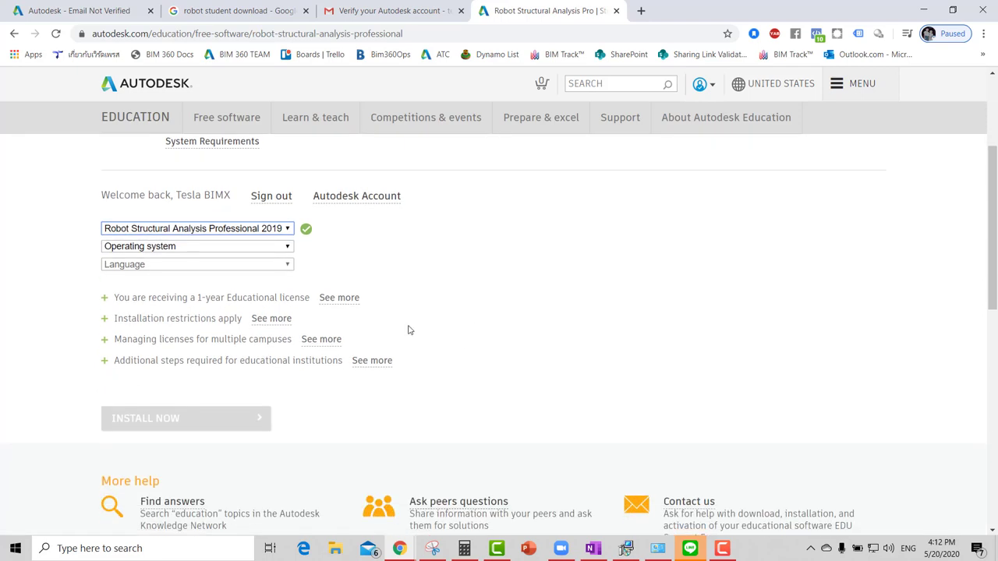
scroll(288, 281, "up", 2)
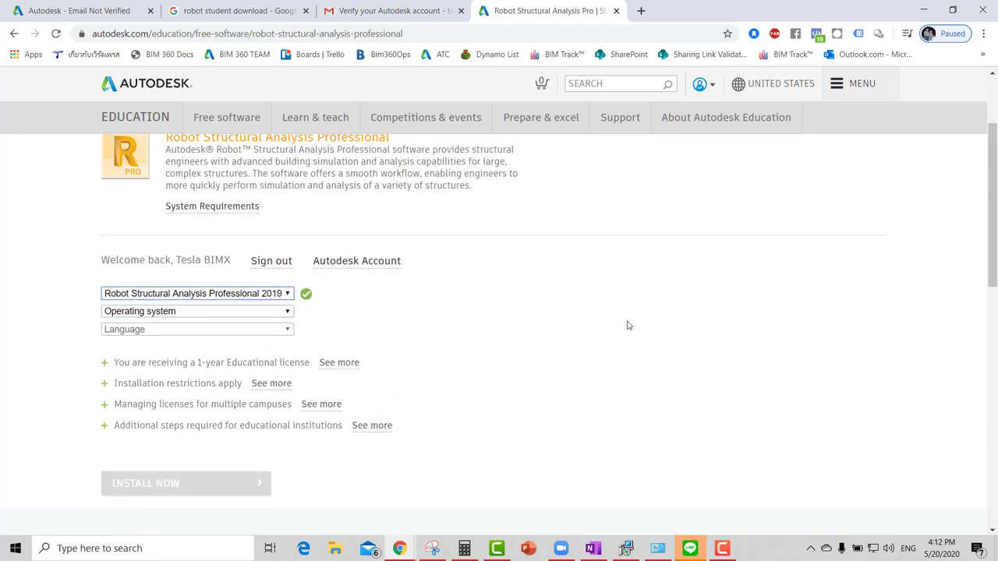
Set the operating system to Windows 64-bit and the language to English
left_click(265, 312)
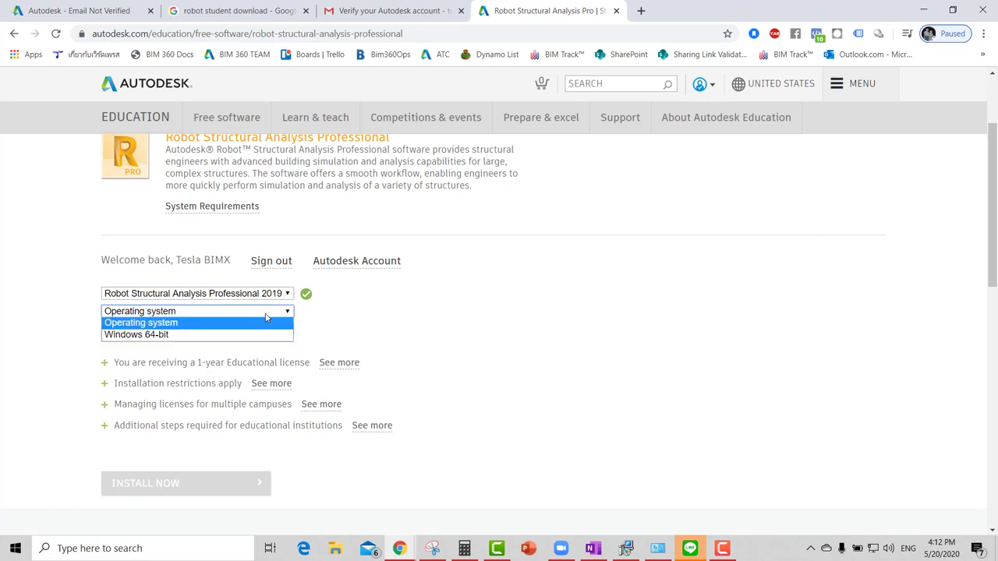
left_click(236, 335)
left_click(229, 333)
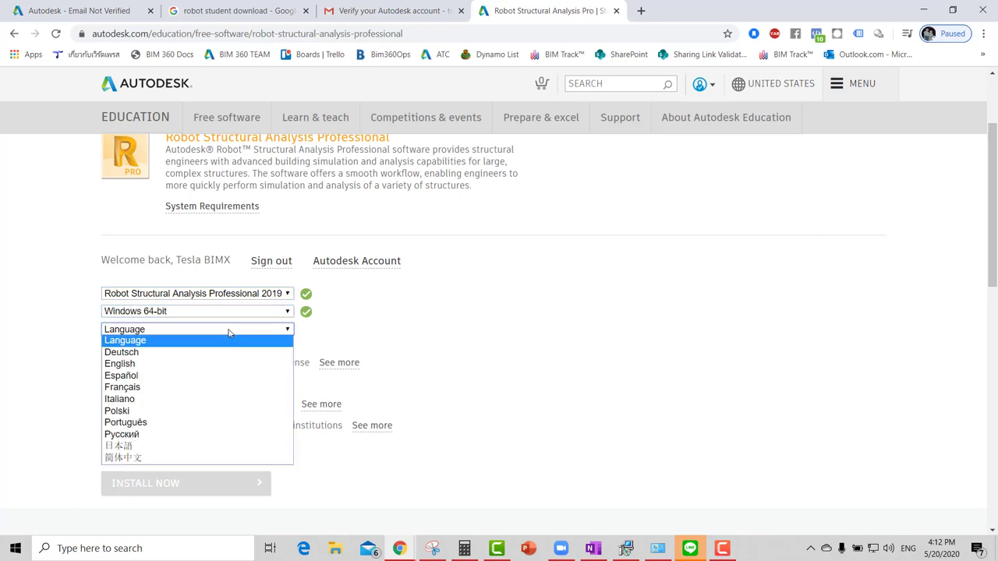
left_click(273, 363)
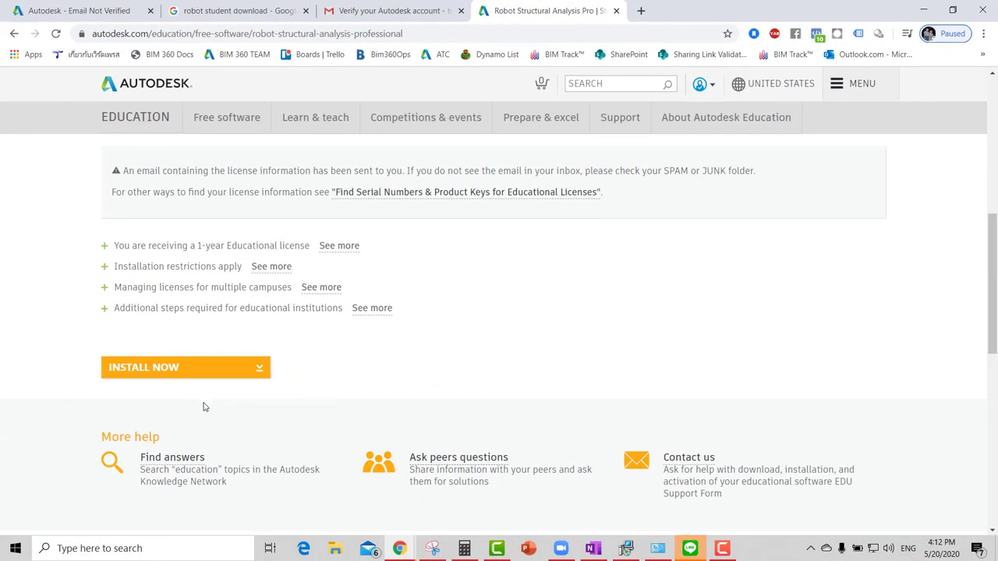
Accept the licence, download the Robot Structural Analysis 2019 installer, and run the downloaded .exe
left_click(178, 373)
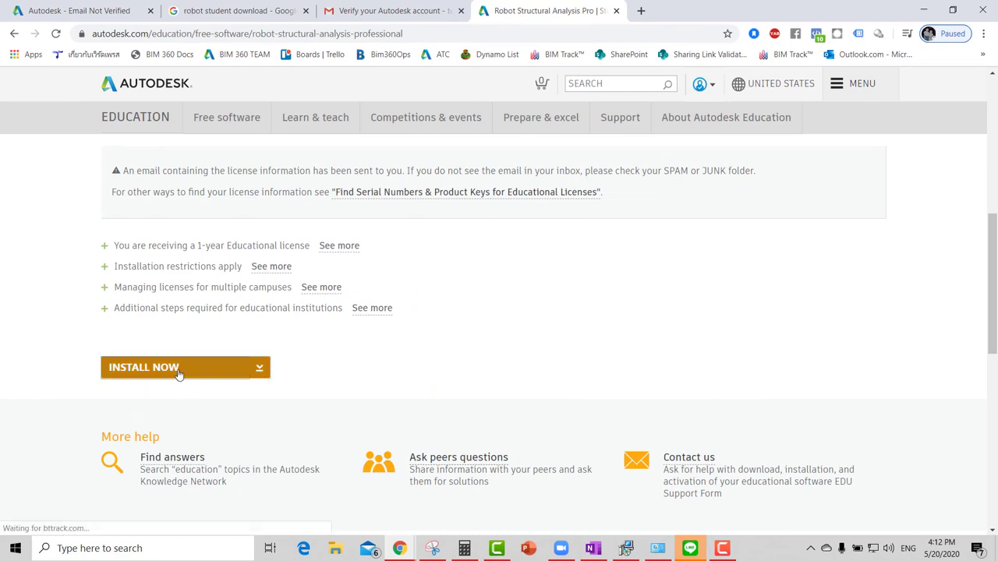
left_click(642, 366)
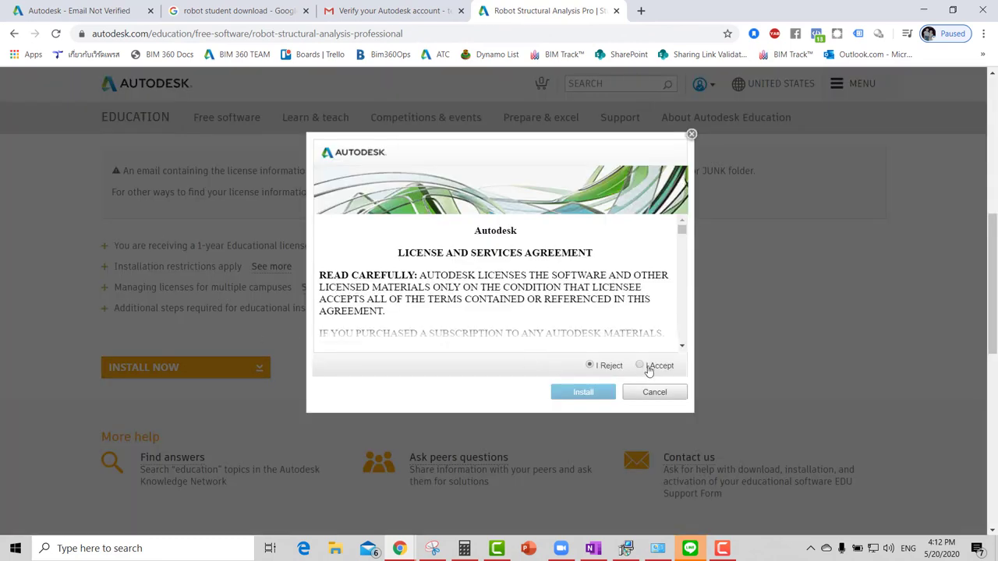
left_click(583, 393)
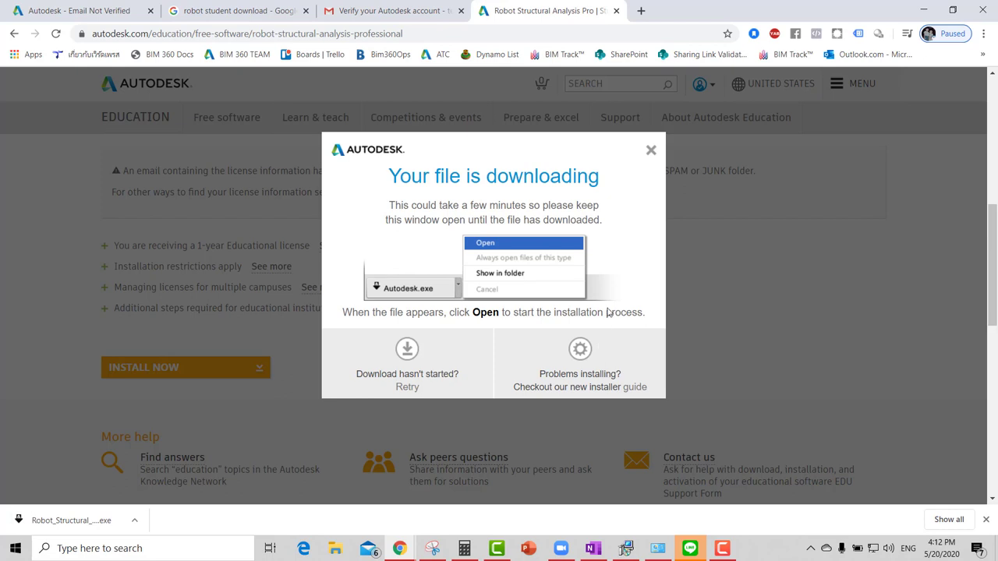
left_click(651, 151)
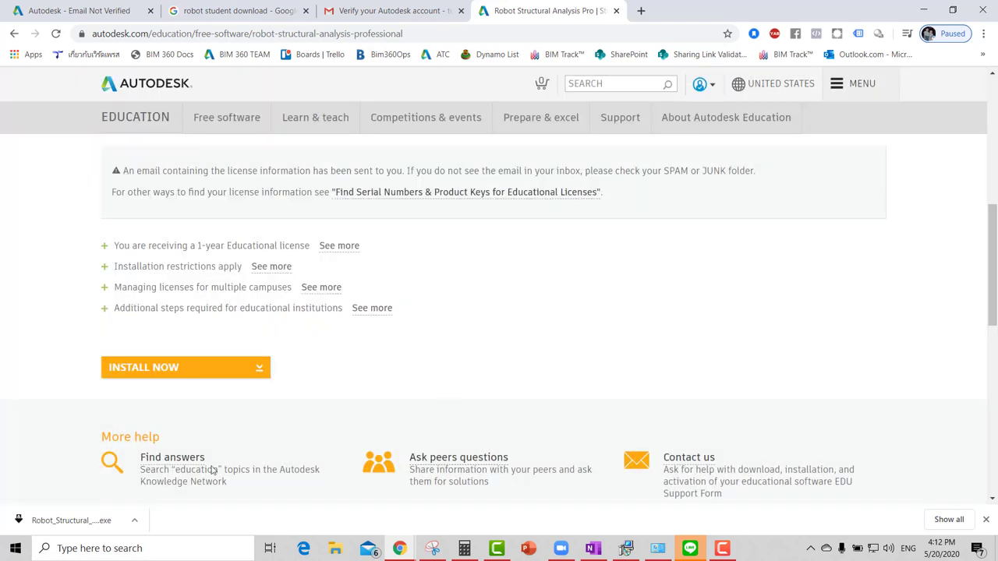
left_click(76, 521)
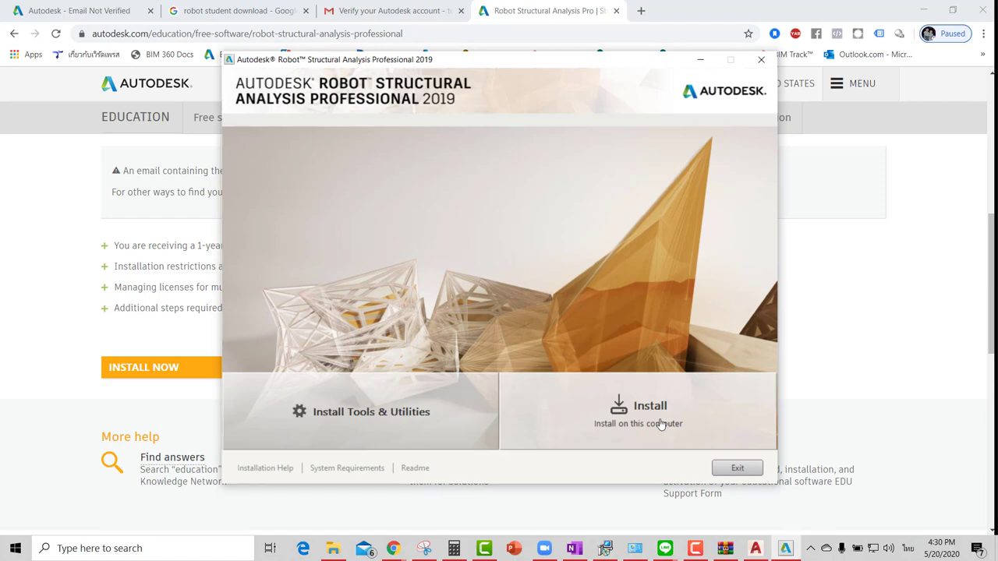
Install Robot Structural Analysis Professional 2019 on this computer with default components, then launch it
left_click(660, 424)
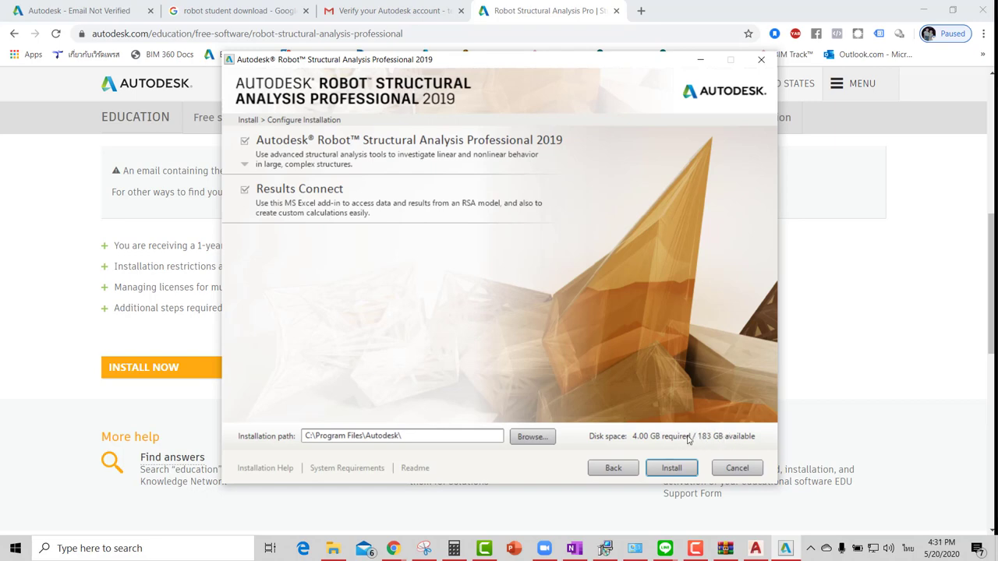
left_click(672, 467)
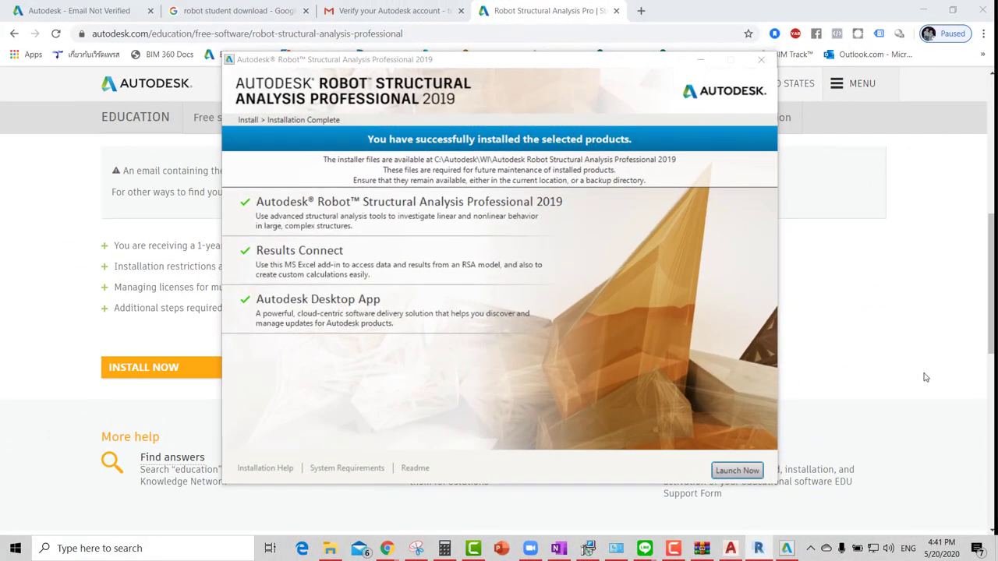
left_click(736, 471)
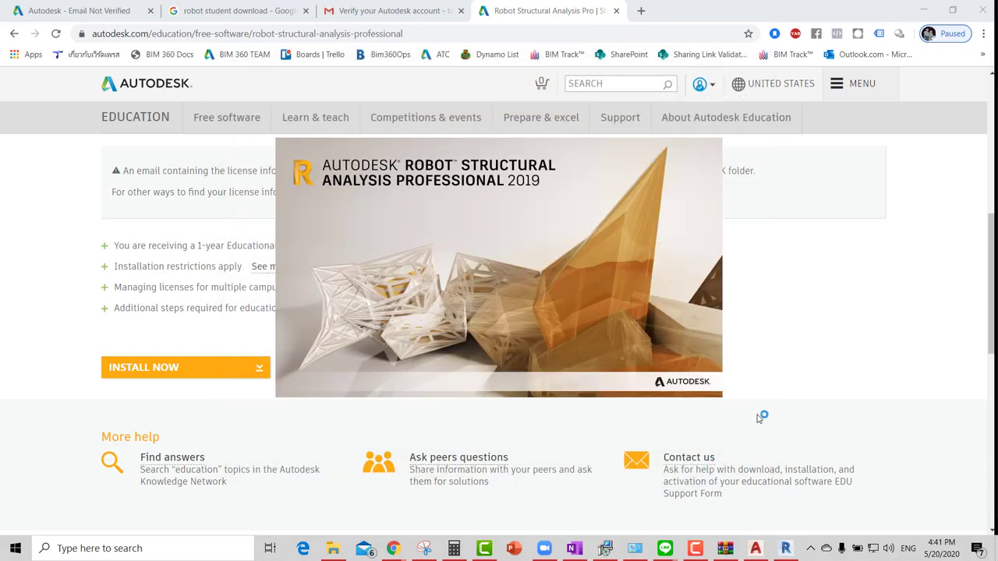